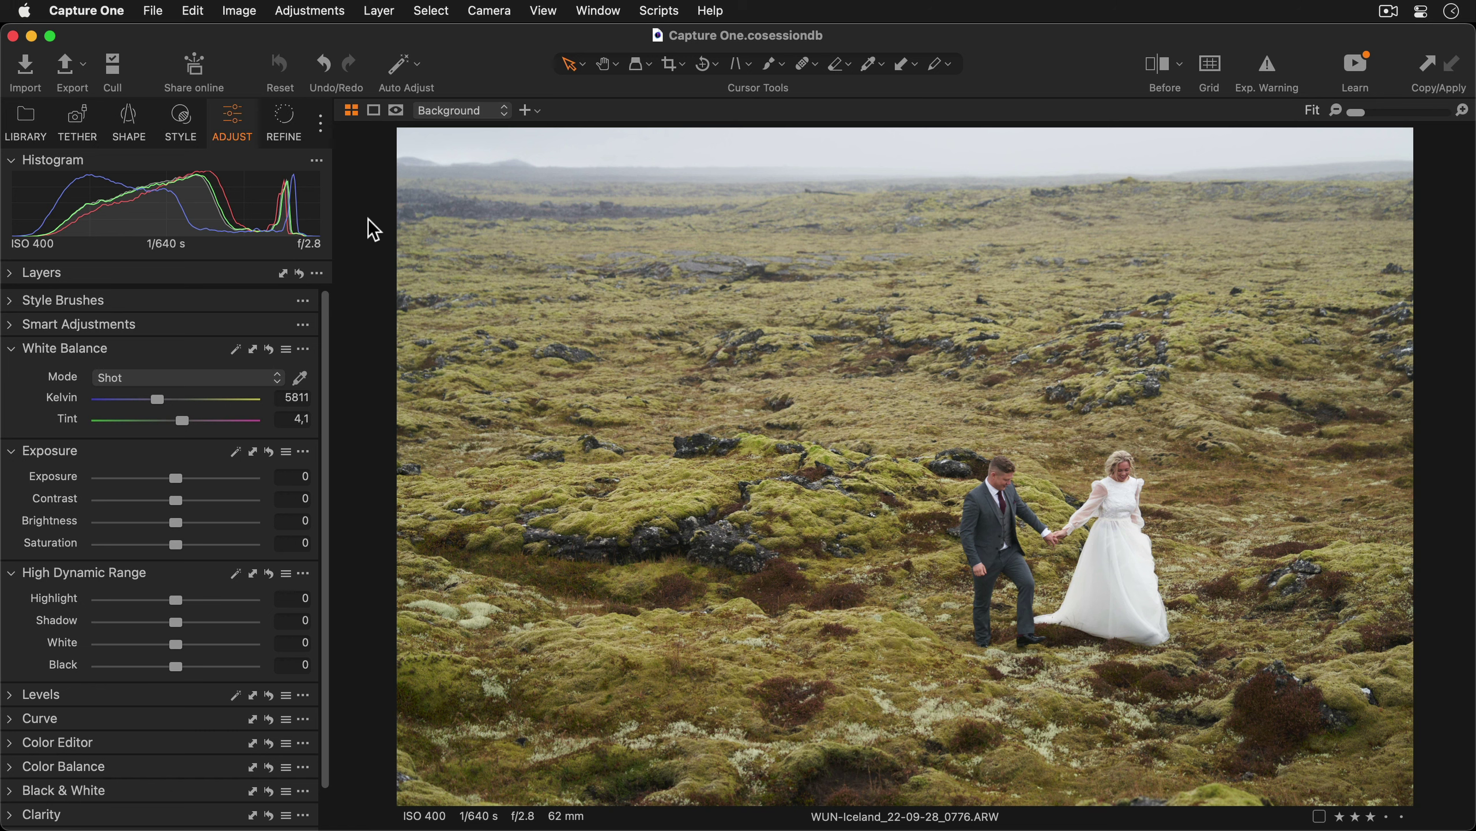
Show the Style tab's Styles and Presets list, briefly checking the Adjust tab's Add Tool menu.
left_click(177, 122)
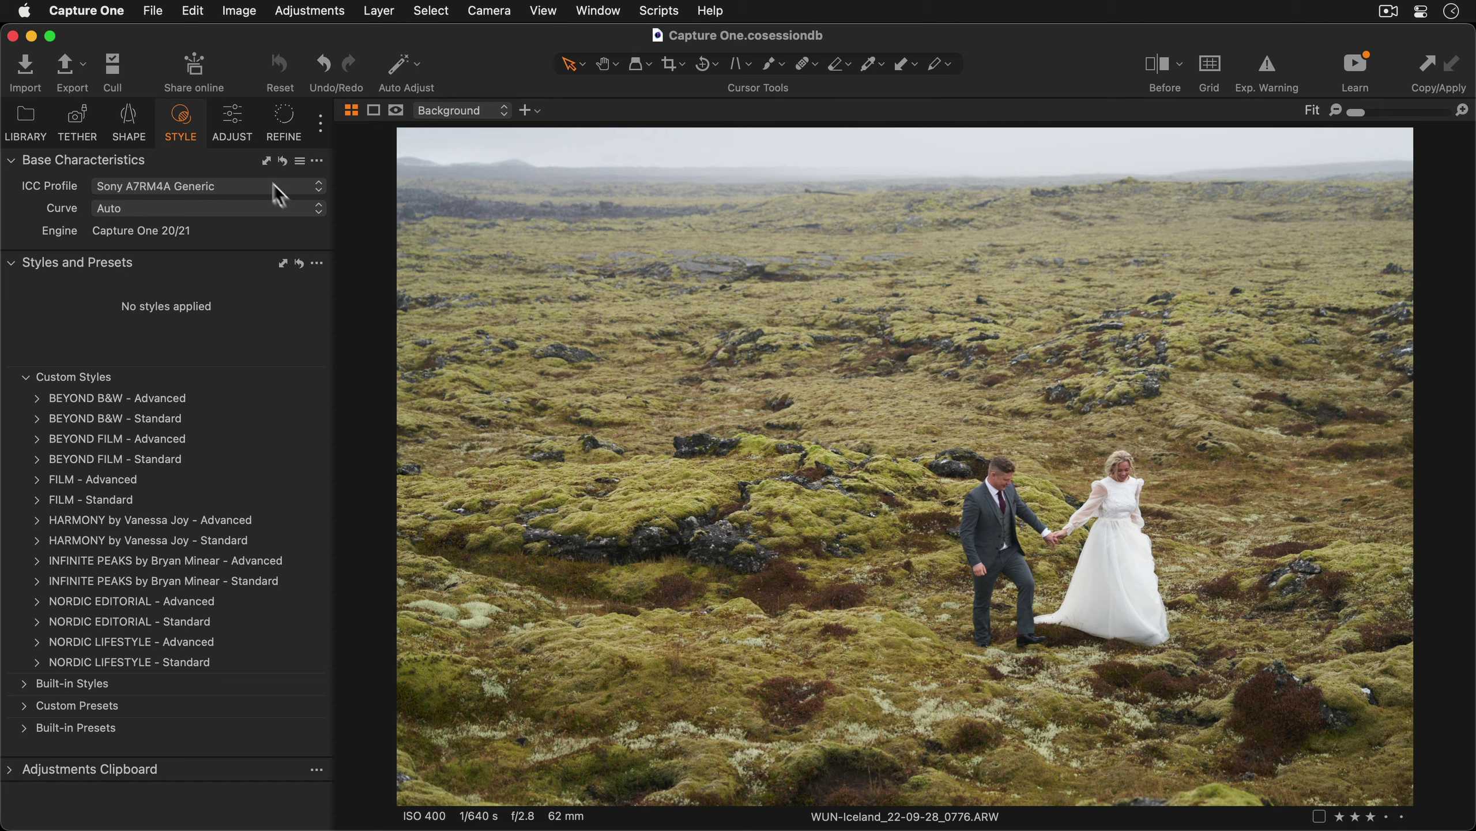
right_click(237, 114)
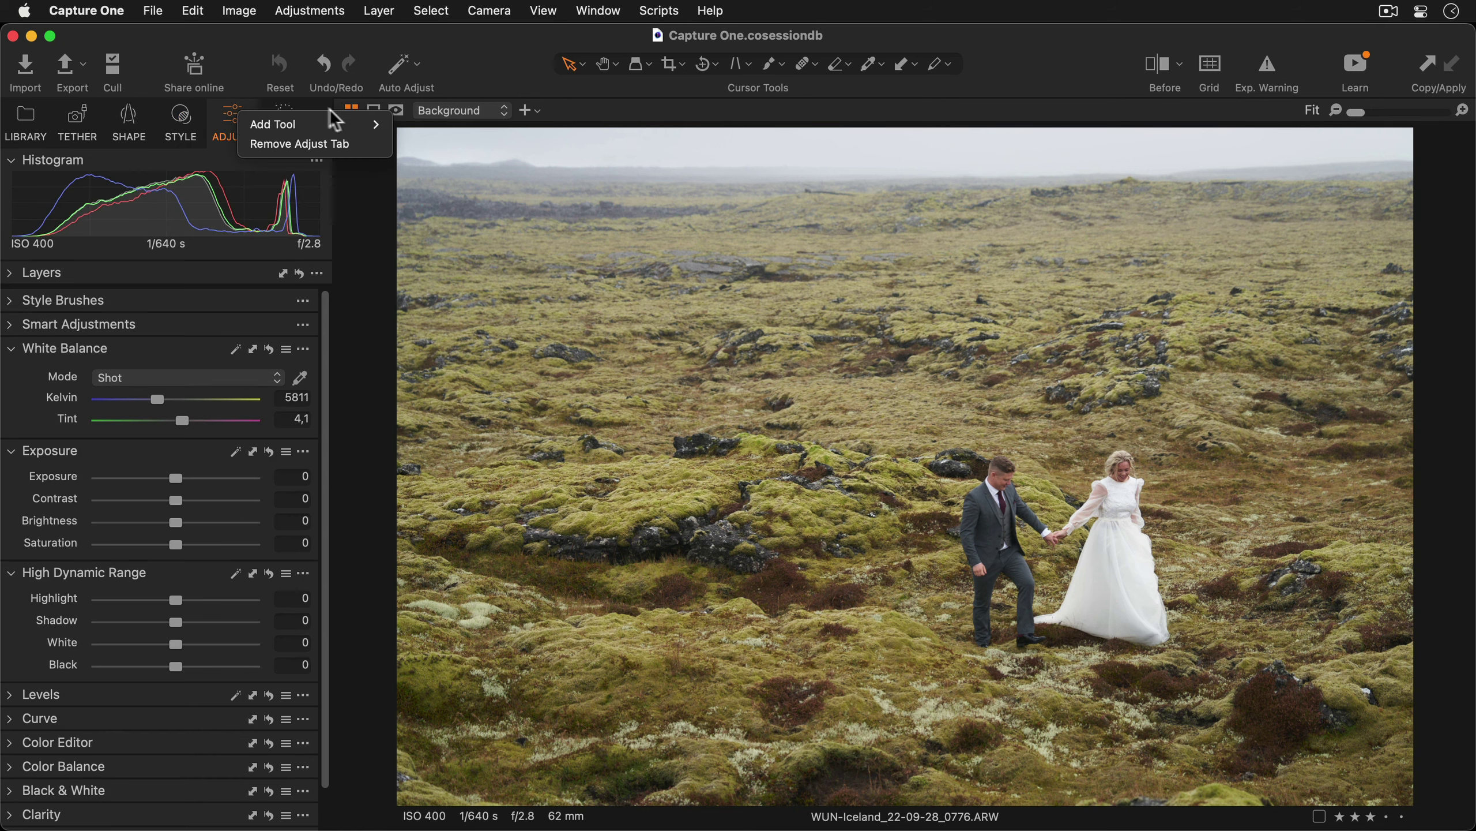
mouse_move(348, 118)
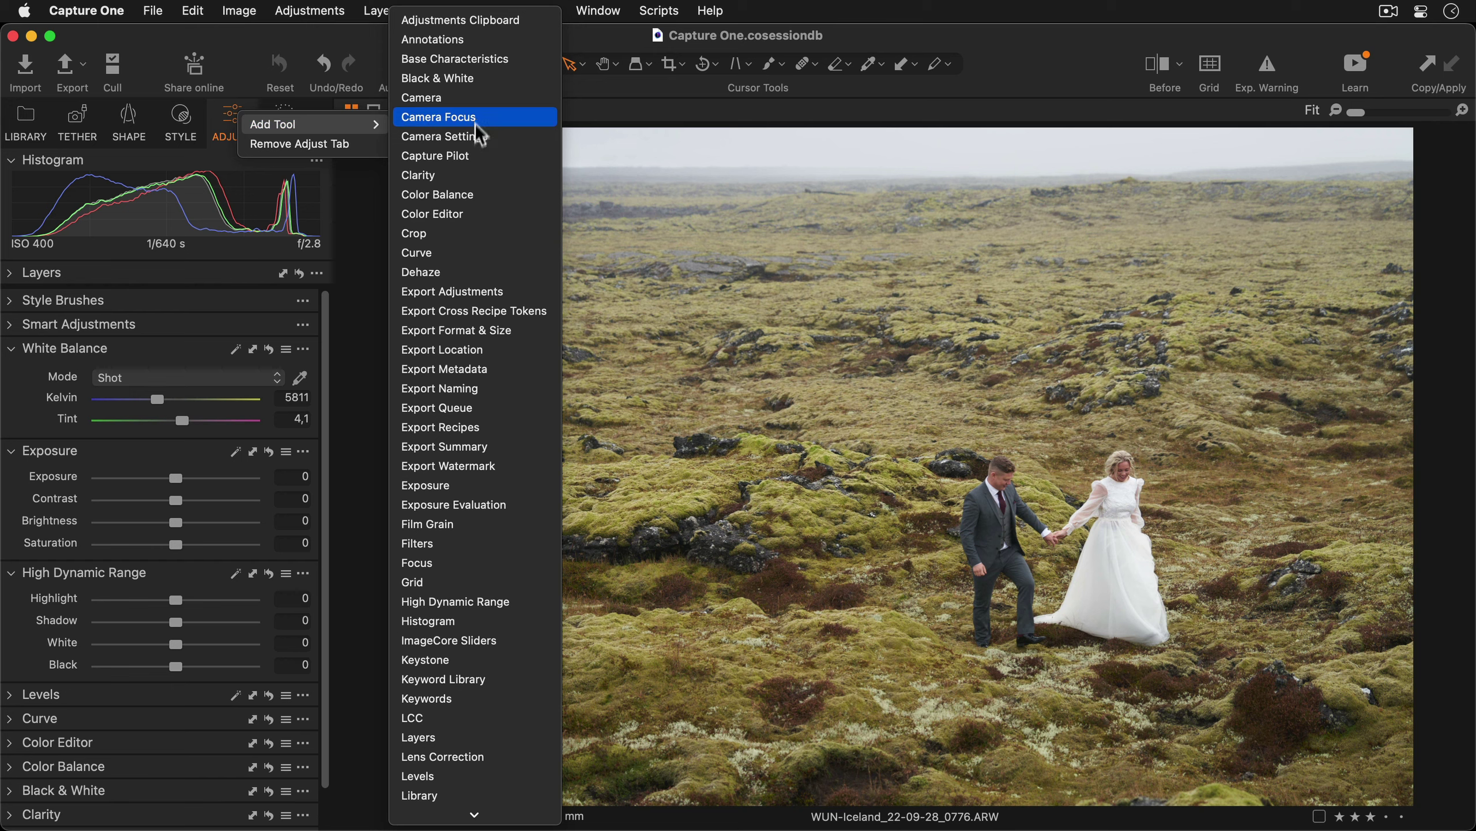
mouse_move(474, 815)
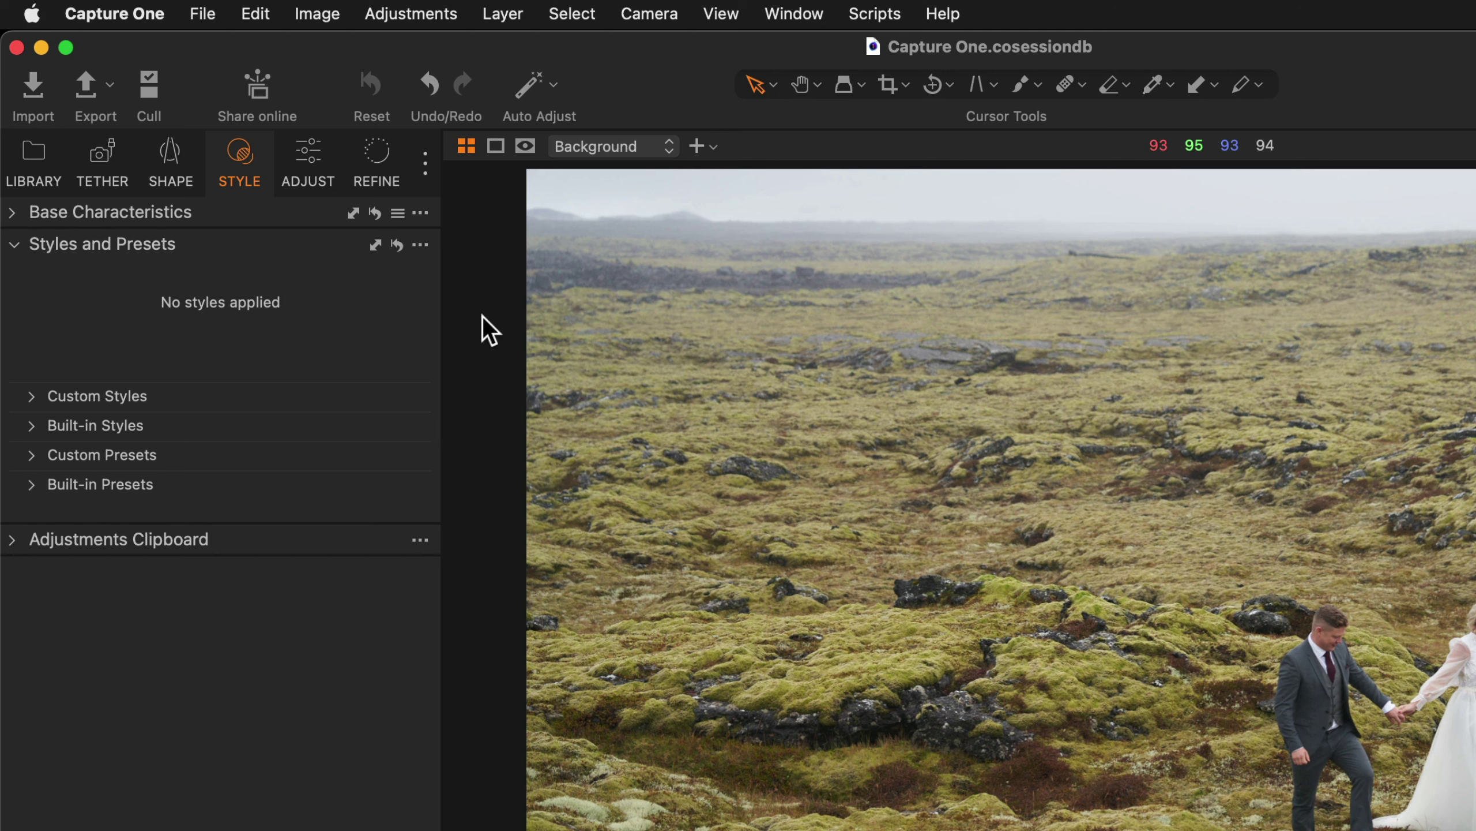
Expand the Built-in Styles and Custom Styles groups in Styles and Presets.
left_click(23, 427)
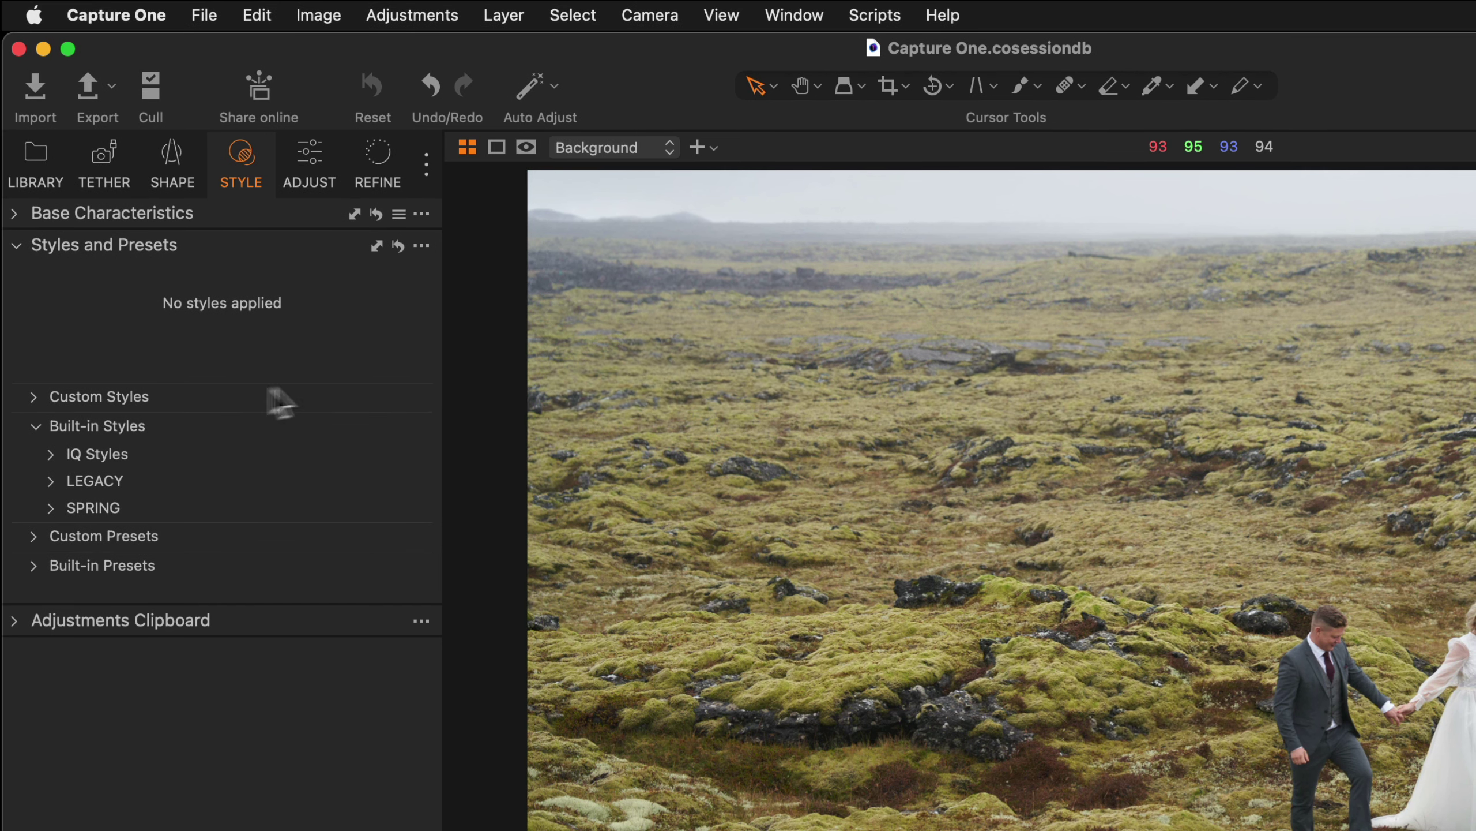
left_click(39, 395)
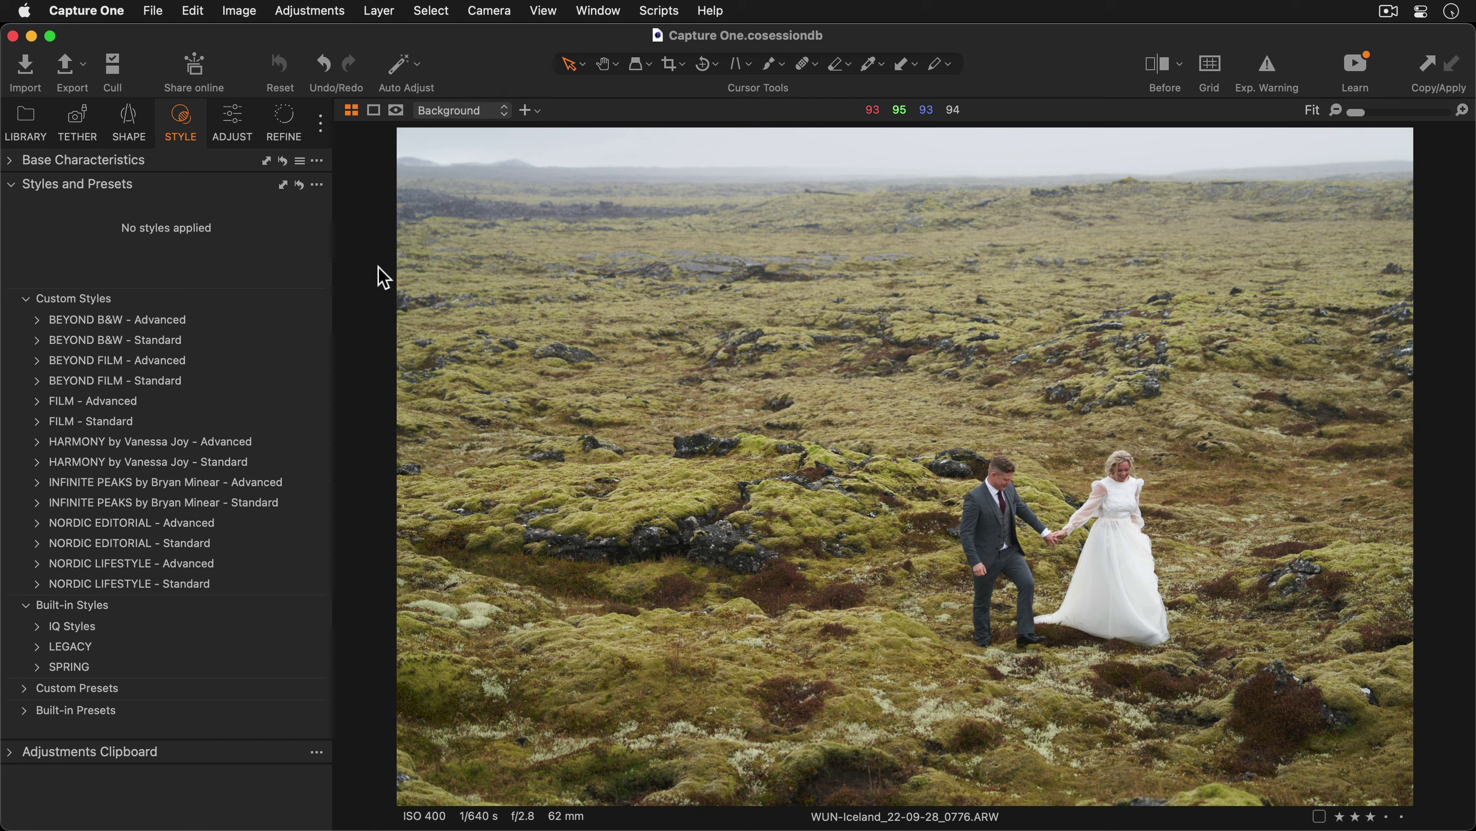
Apply K200 - III from BEYOND FILM - Standard > FILM, toggling it off and on to compare.
left_click(39, 380)
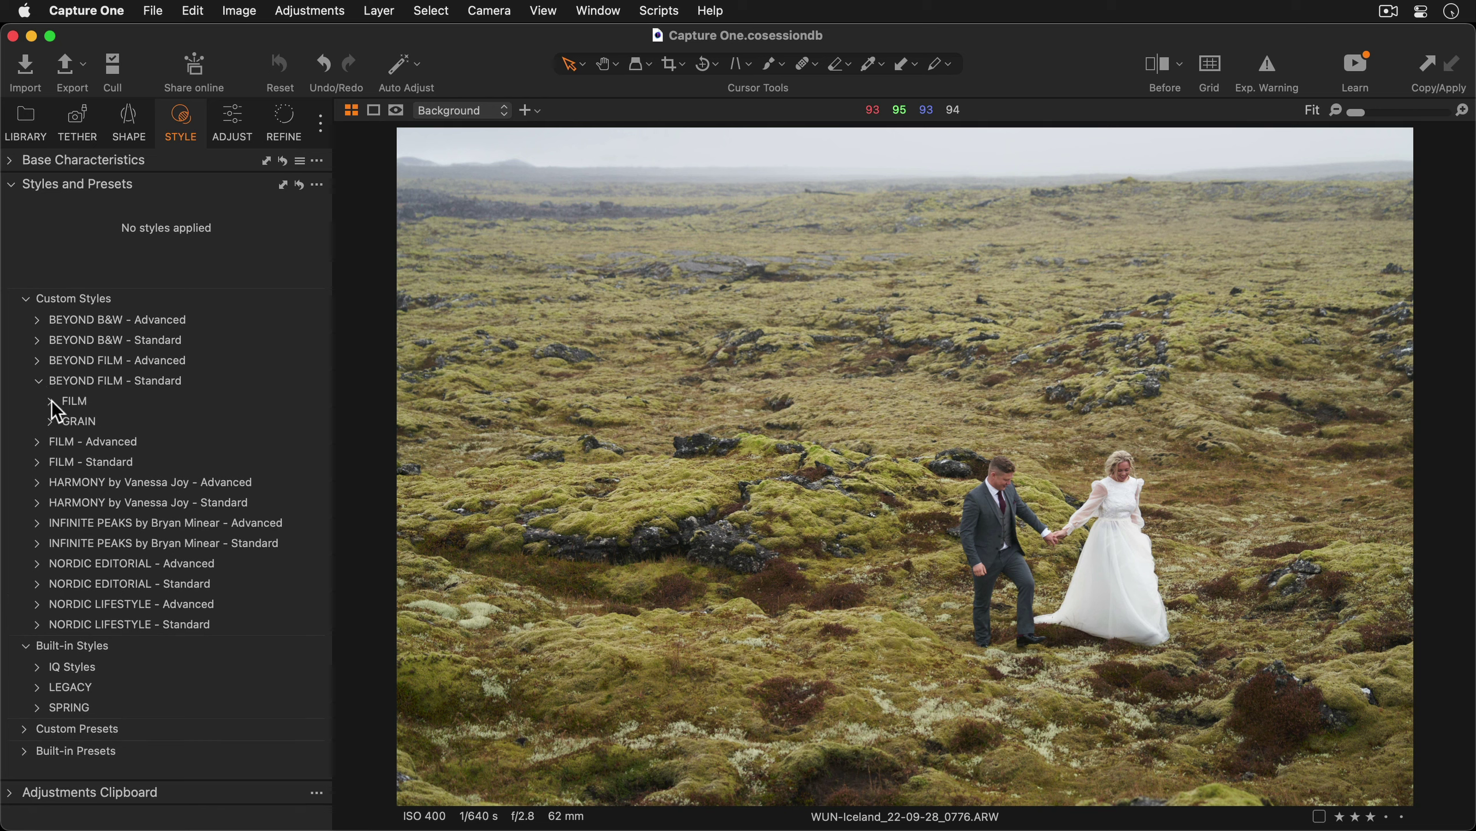
left_click(52, 401)
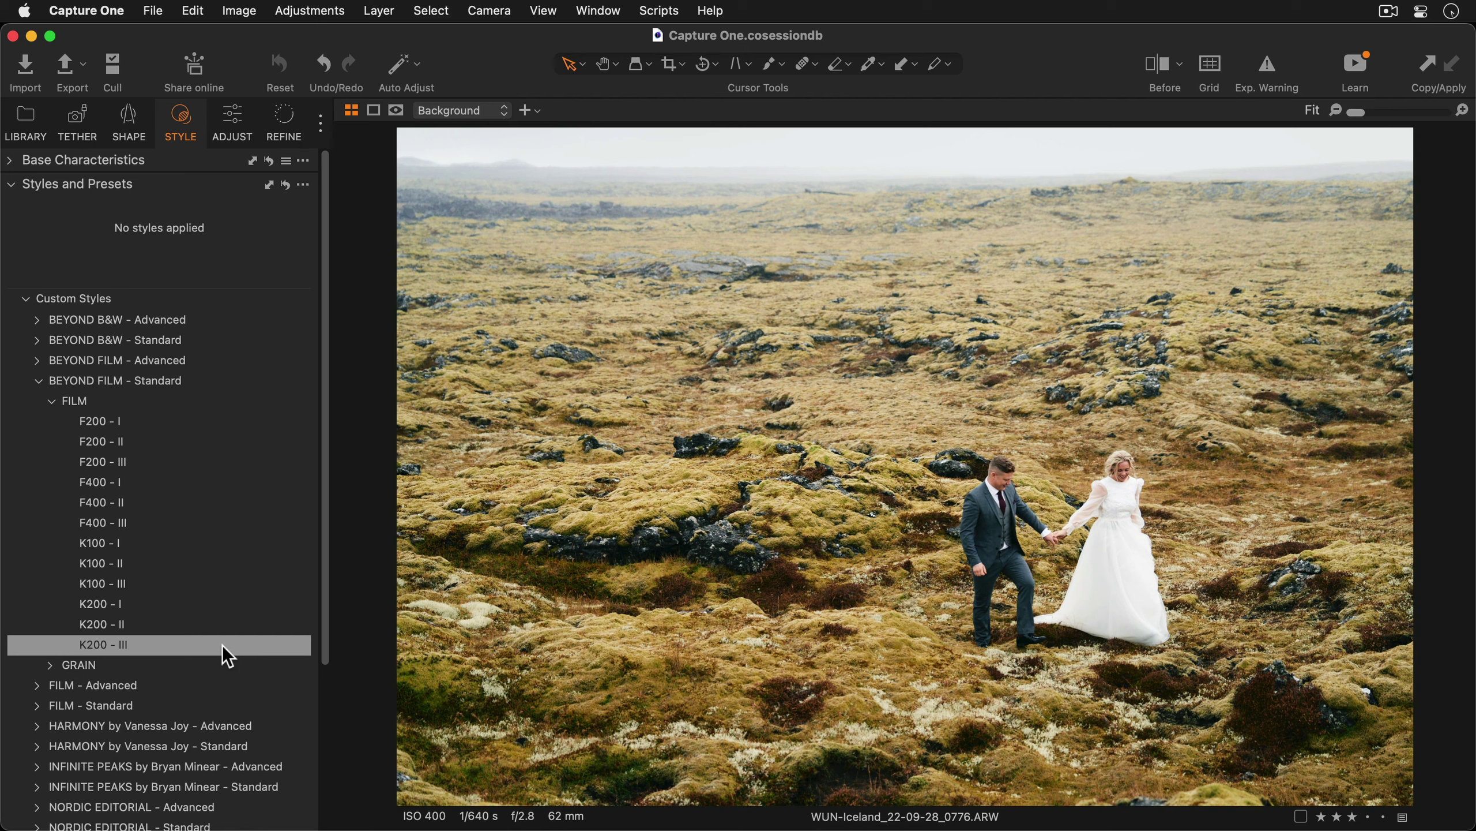
left_click(227, 644)
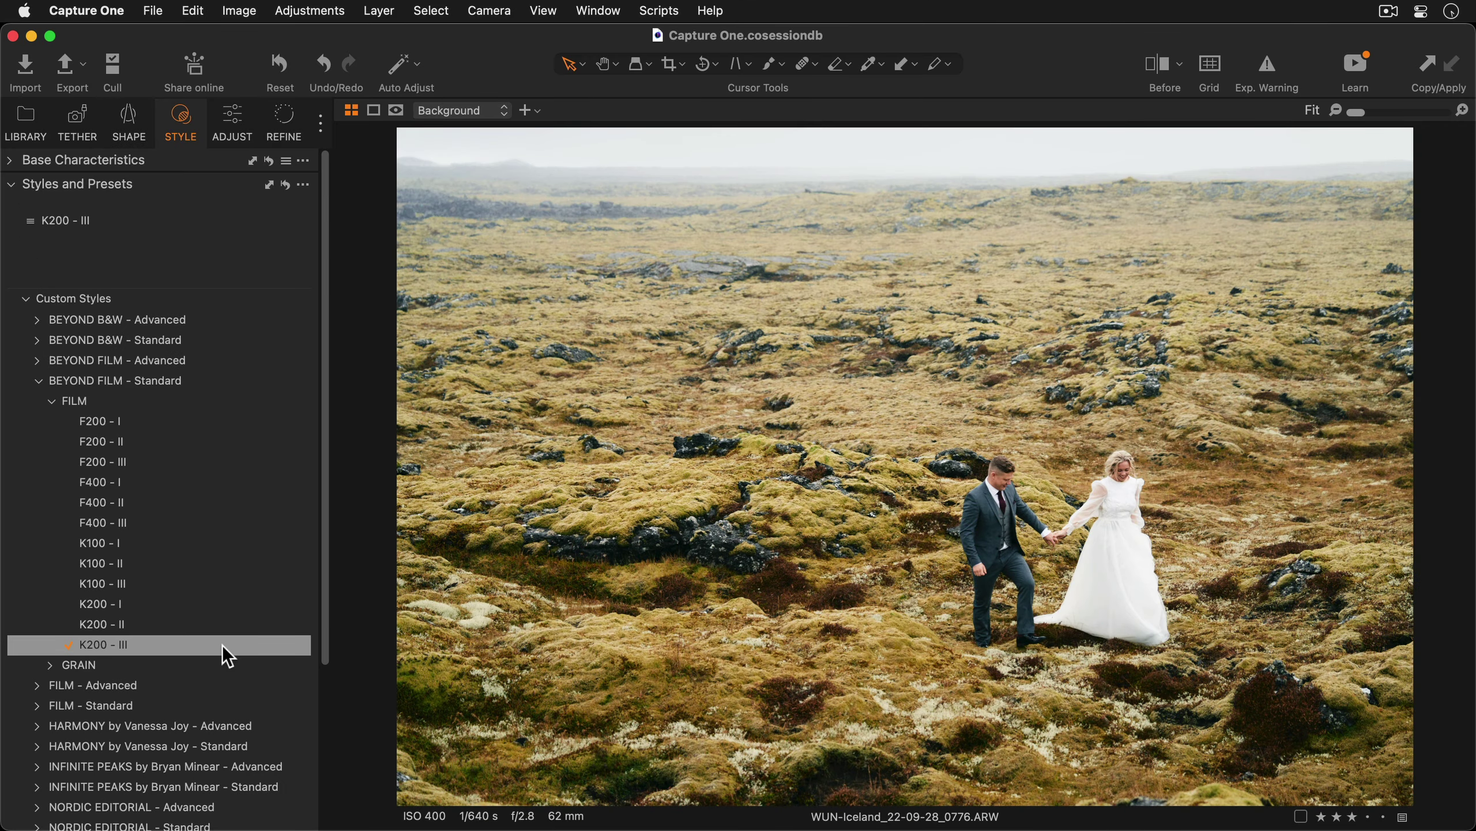
left_click(225, 646)
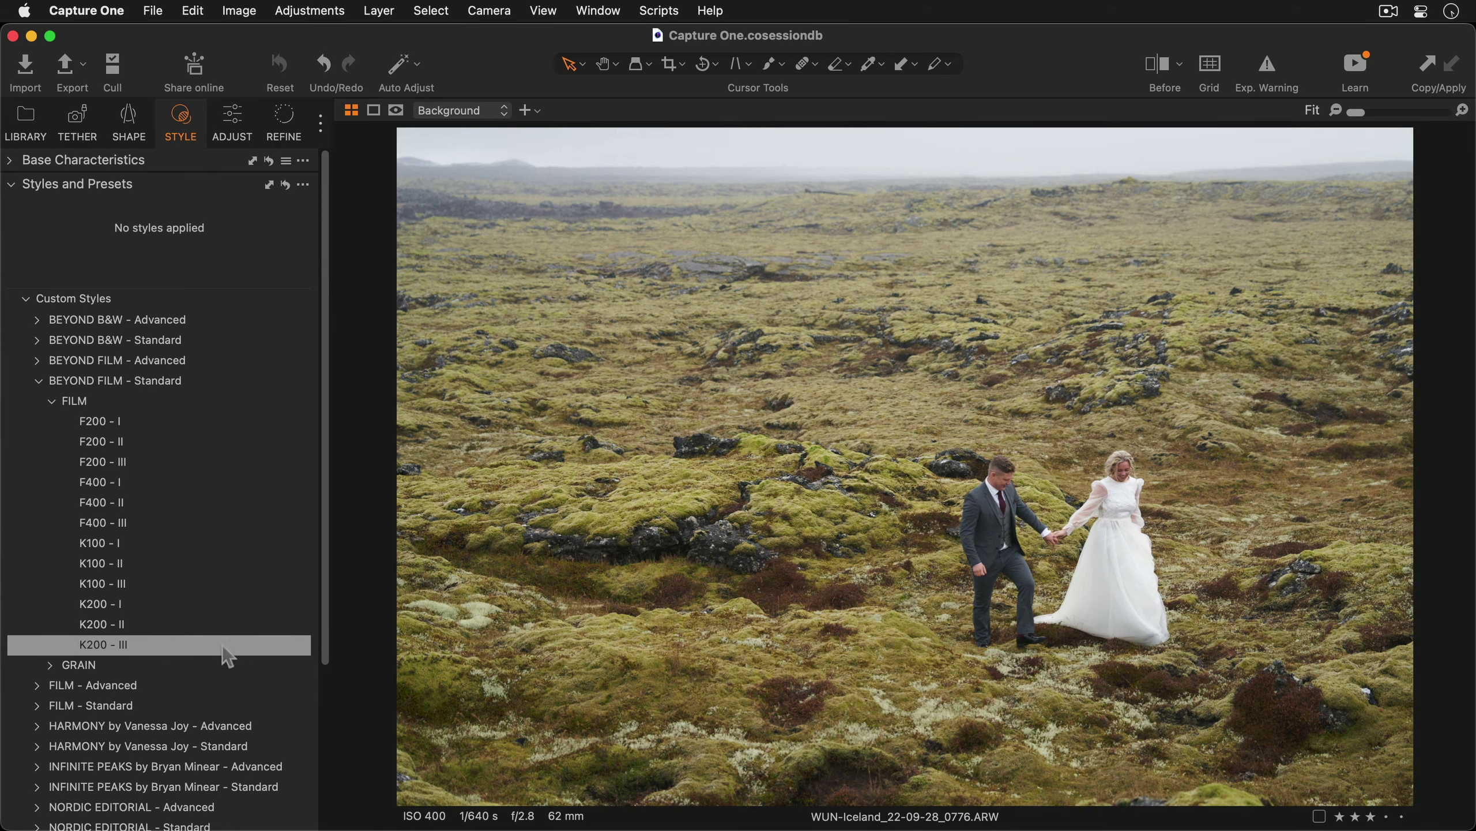
left_click(226, 645)
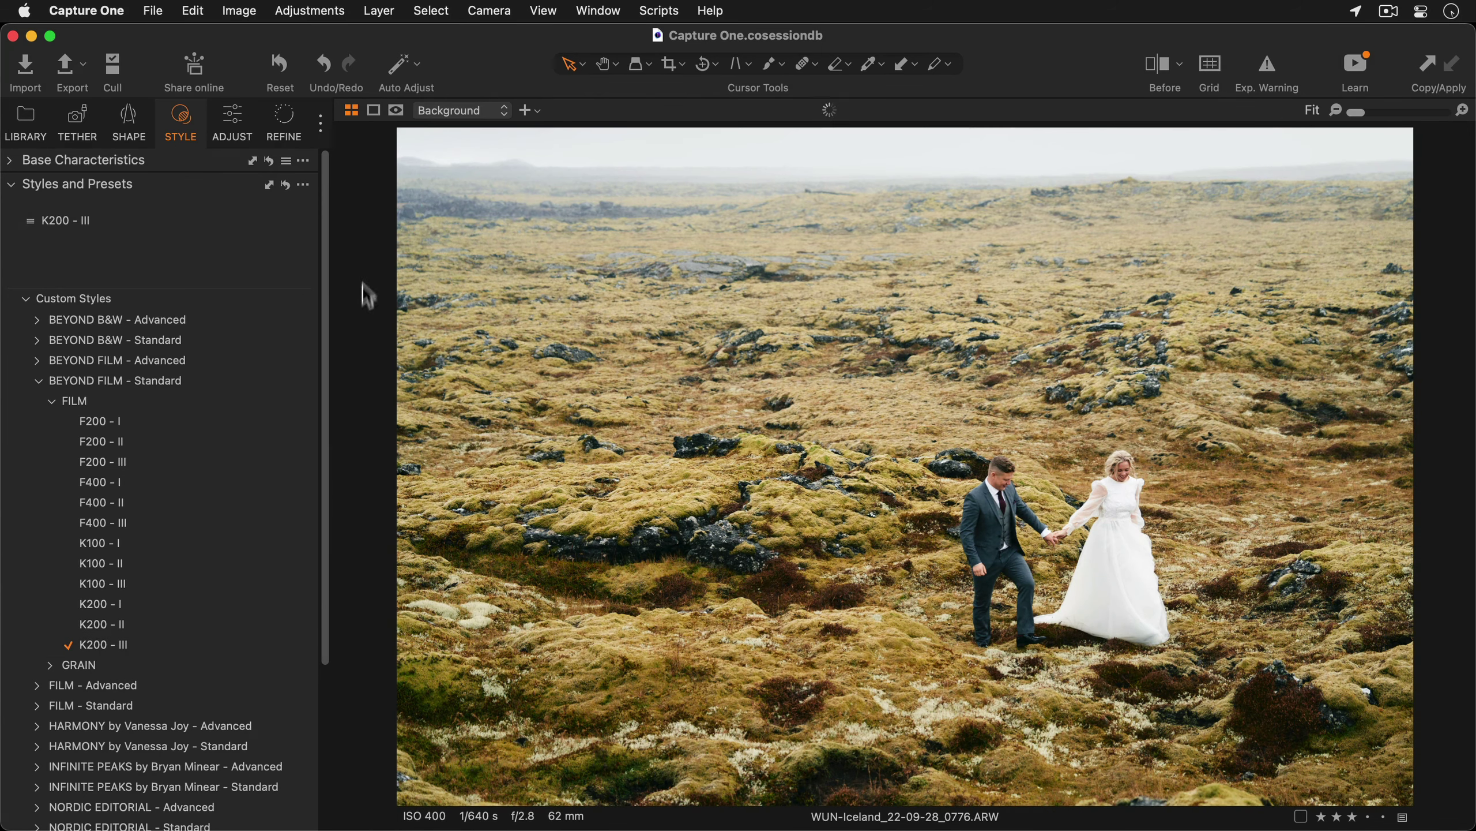
Lower the High Dynamic Range Highlight slider to -42 and Black to -7.
left_click(238, 110)
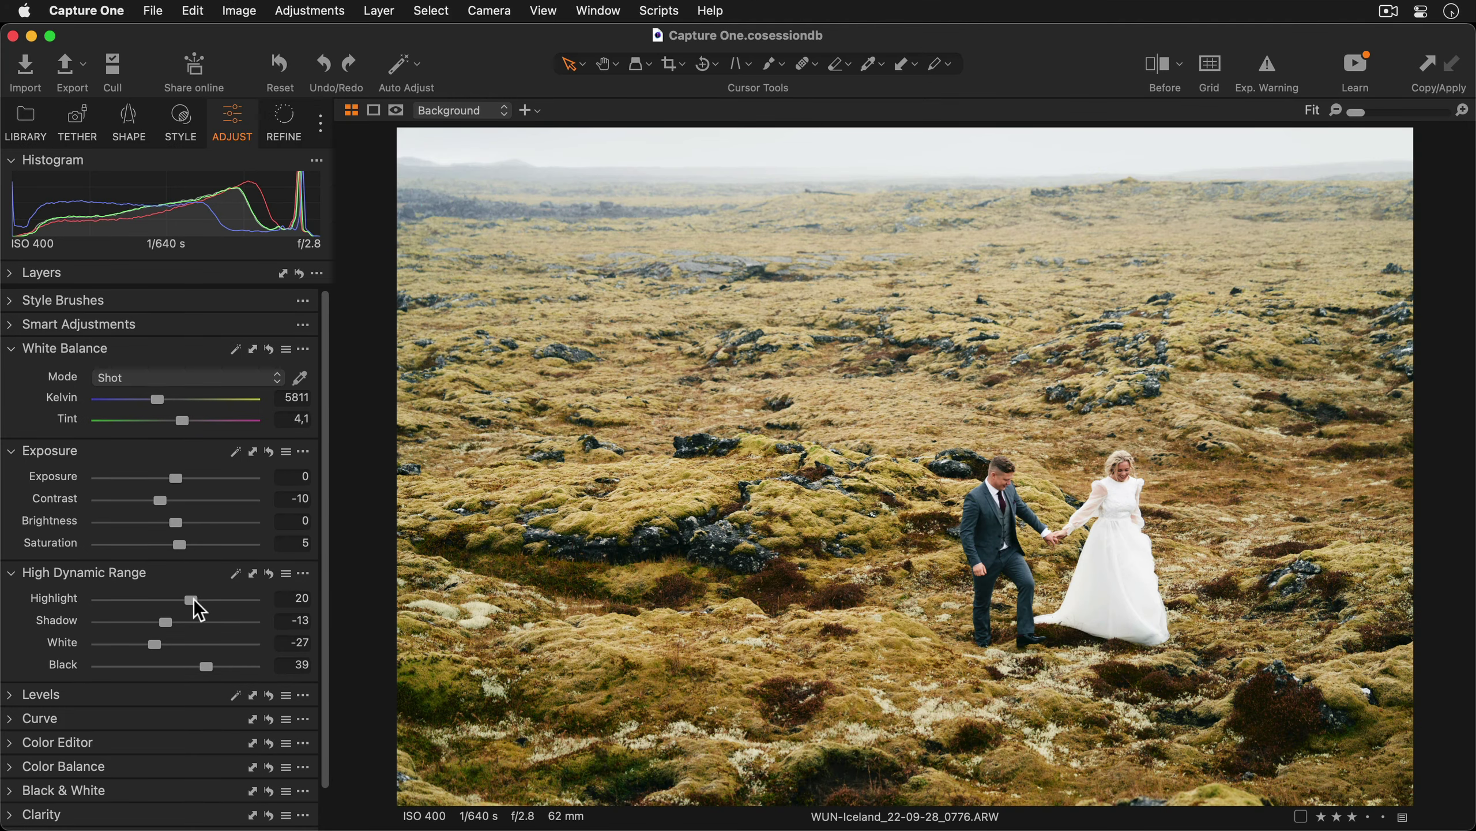
left_click_drag(194, 601, 147, 600)
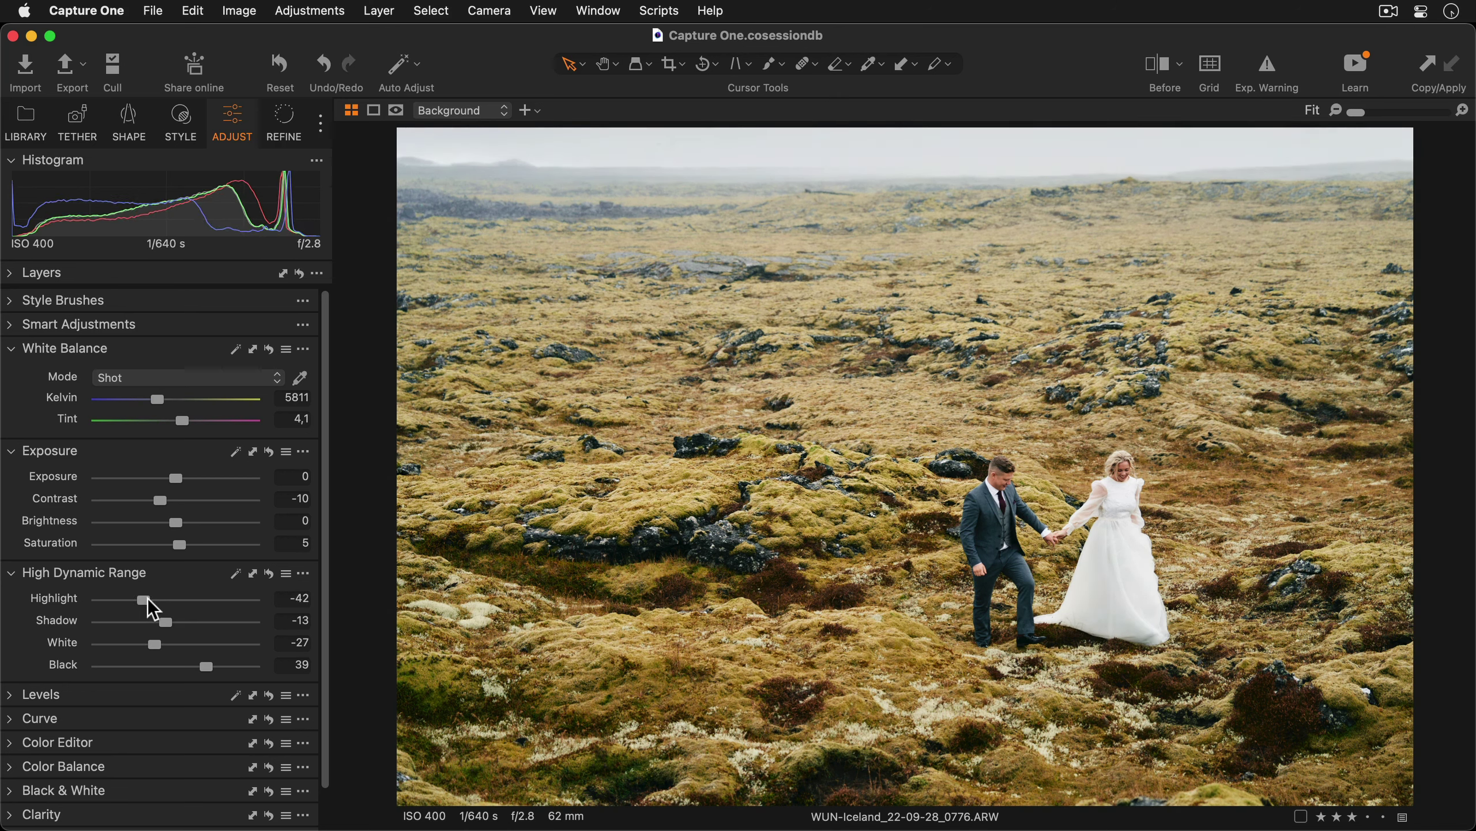
left_click_drag(204, 675, 169, 676)
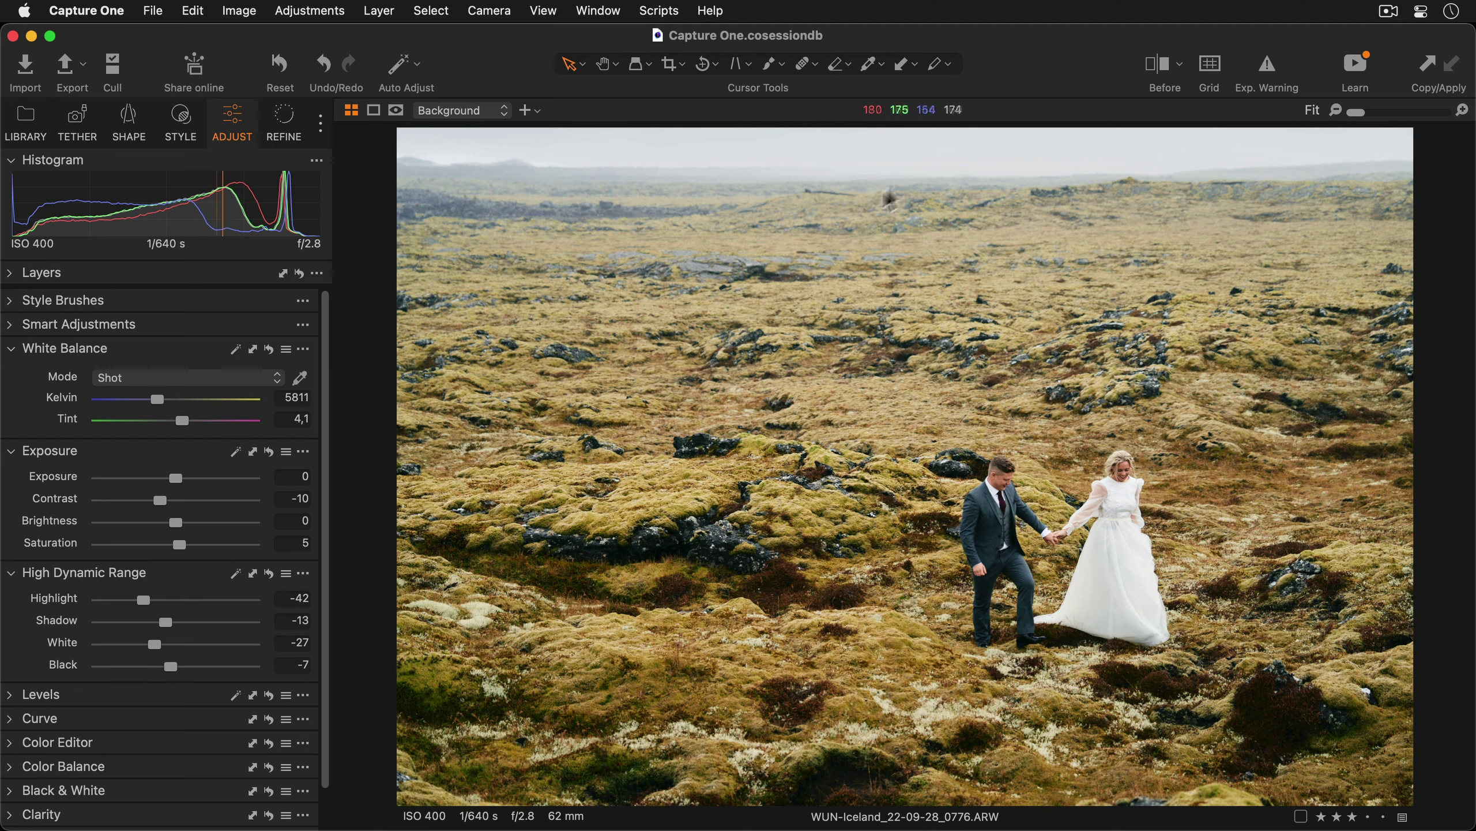
Compare the edit with the original in a split before/after view, widening the original side.
left_click(1160, 75)
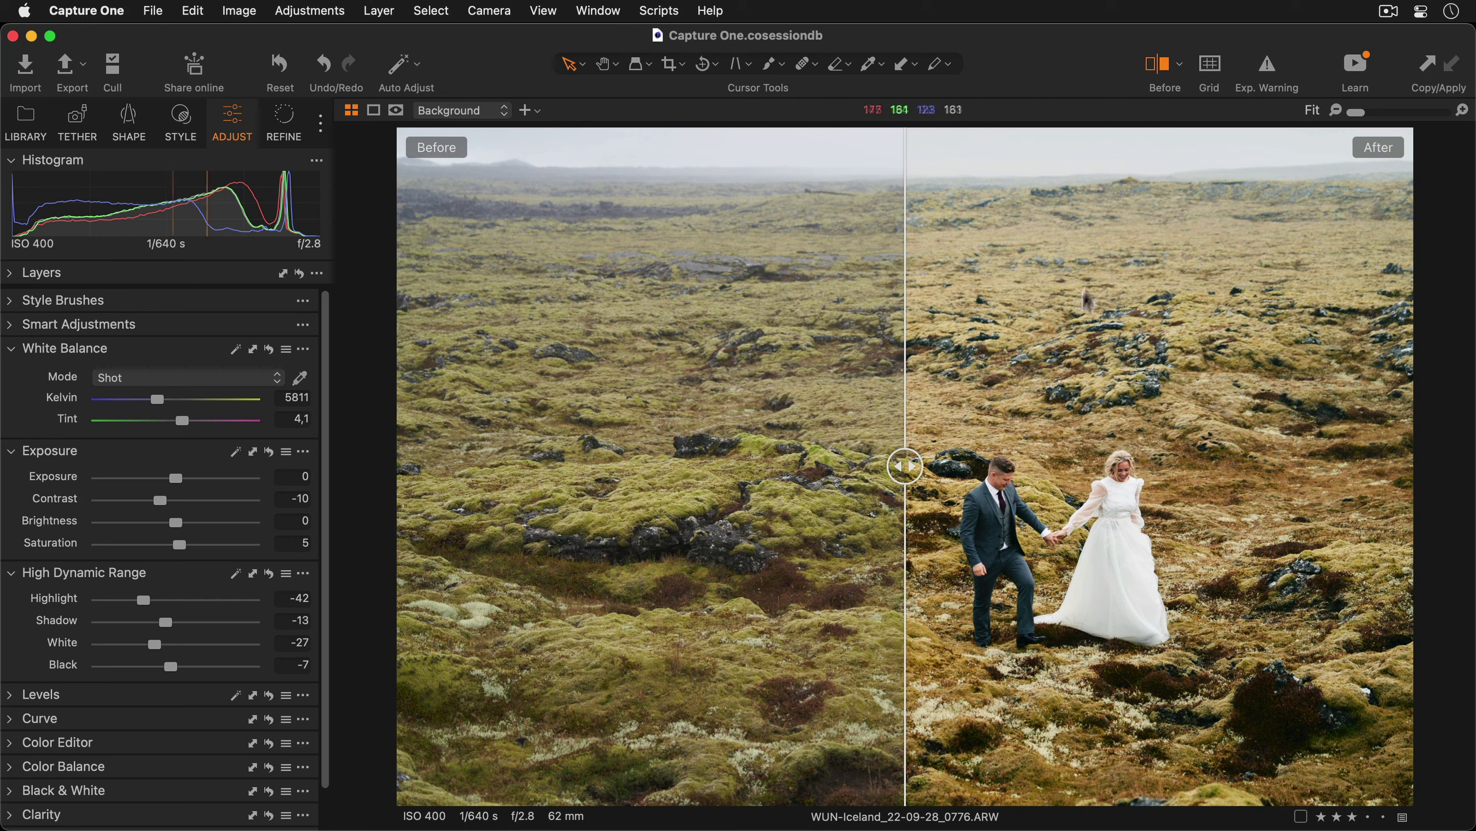
mouse_move(905, 467)
left_mouse_down()
mouse_move(1373, 465)
mouse_move(501, 463)
mouse_move(926, 470)
left_mouse_up()
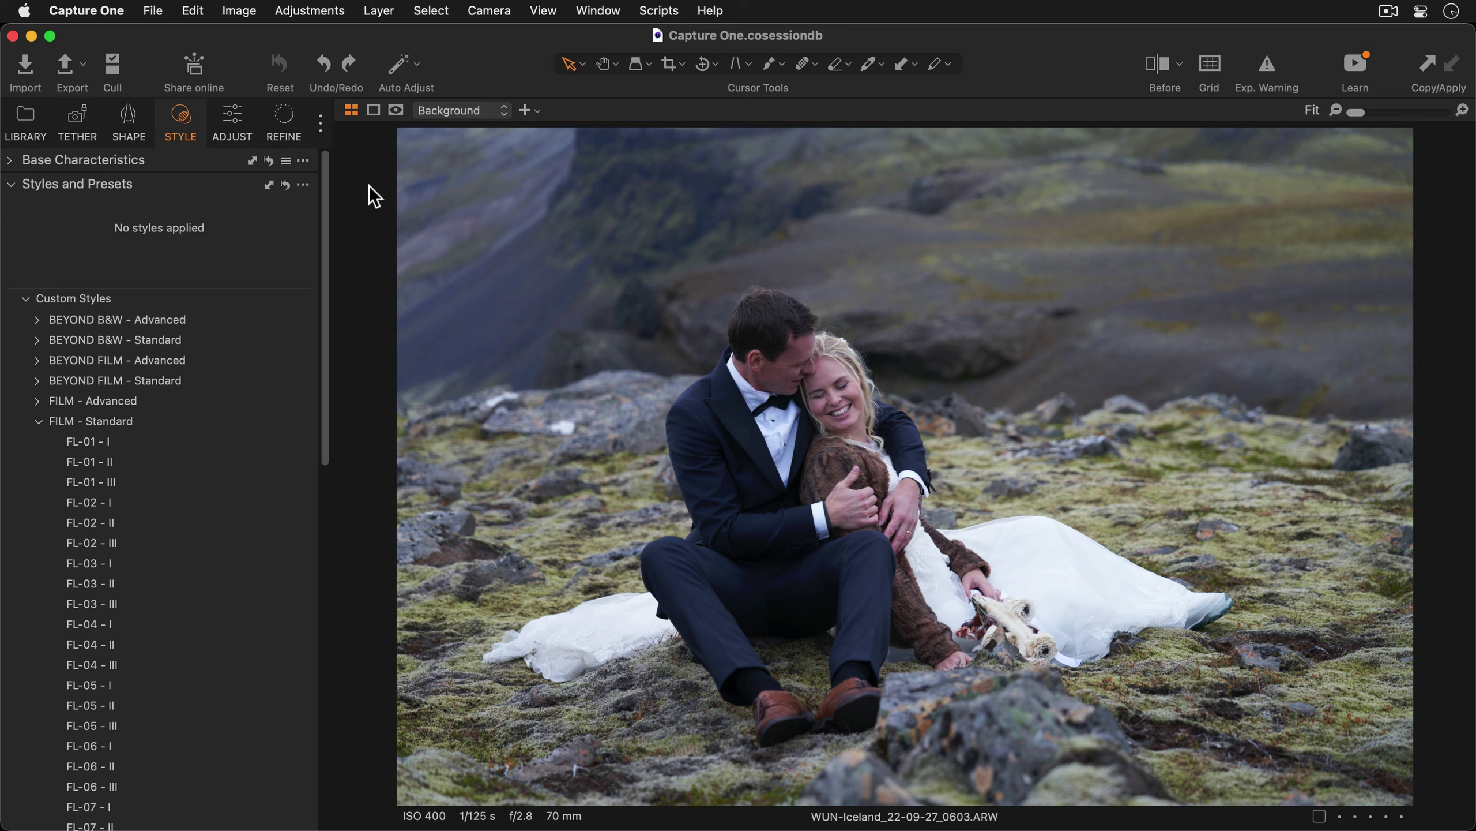
Scroll the FILM - Standard style list down to FL-08 - III to preview it.
left_click_drag(327, 360, 324, 525)
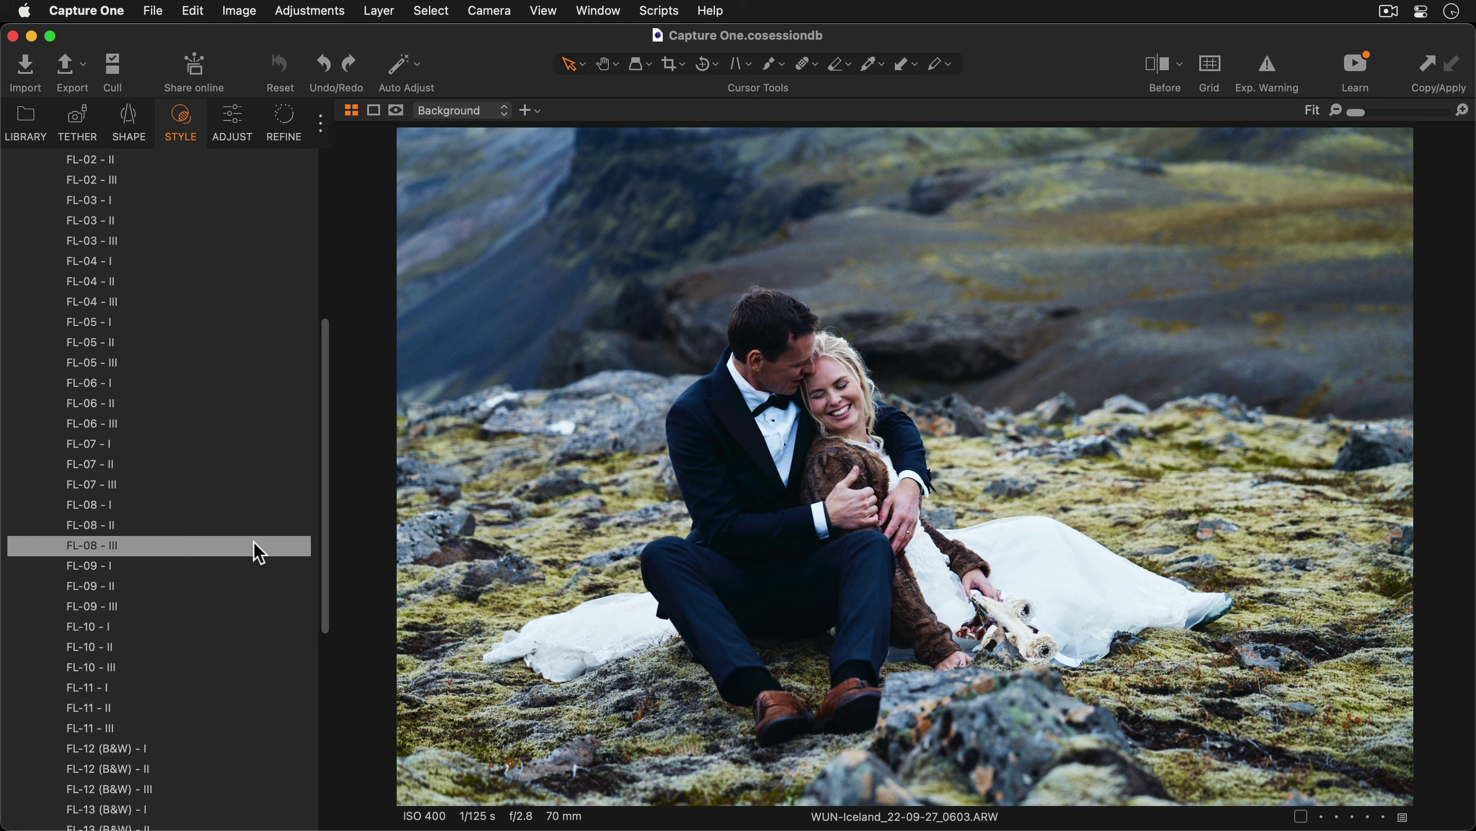
Apply the FL-08 - III style to a new layer from its context menu.
right_click(258, 553)
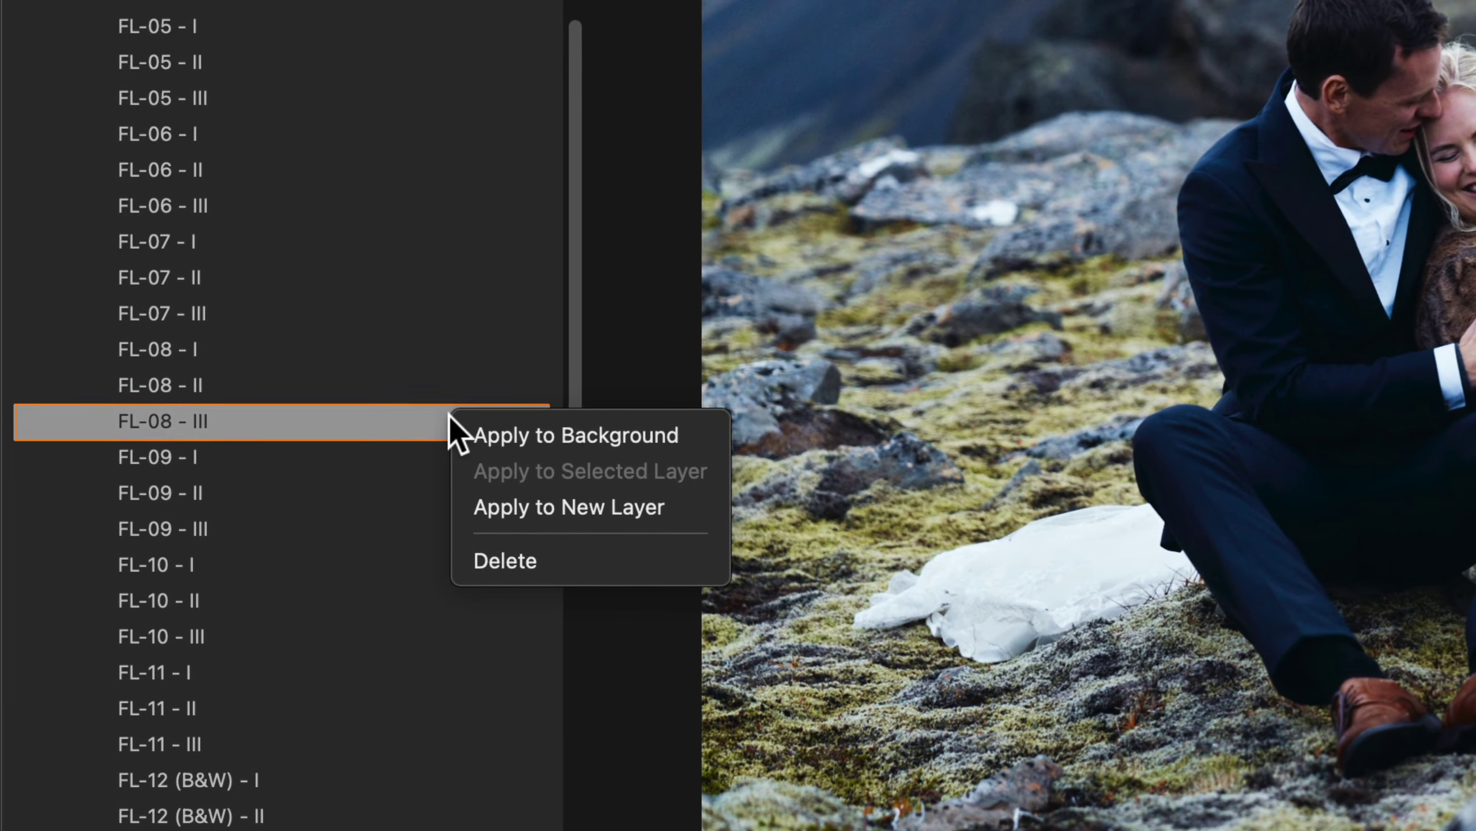
key("Down")
key("Down")
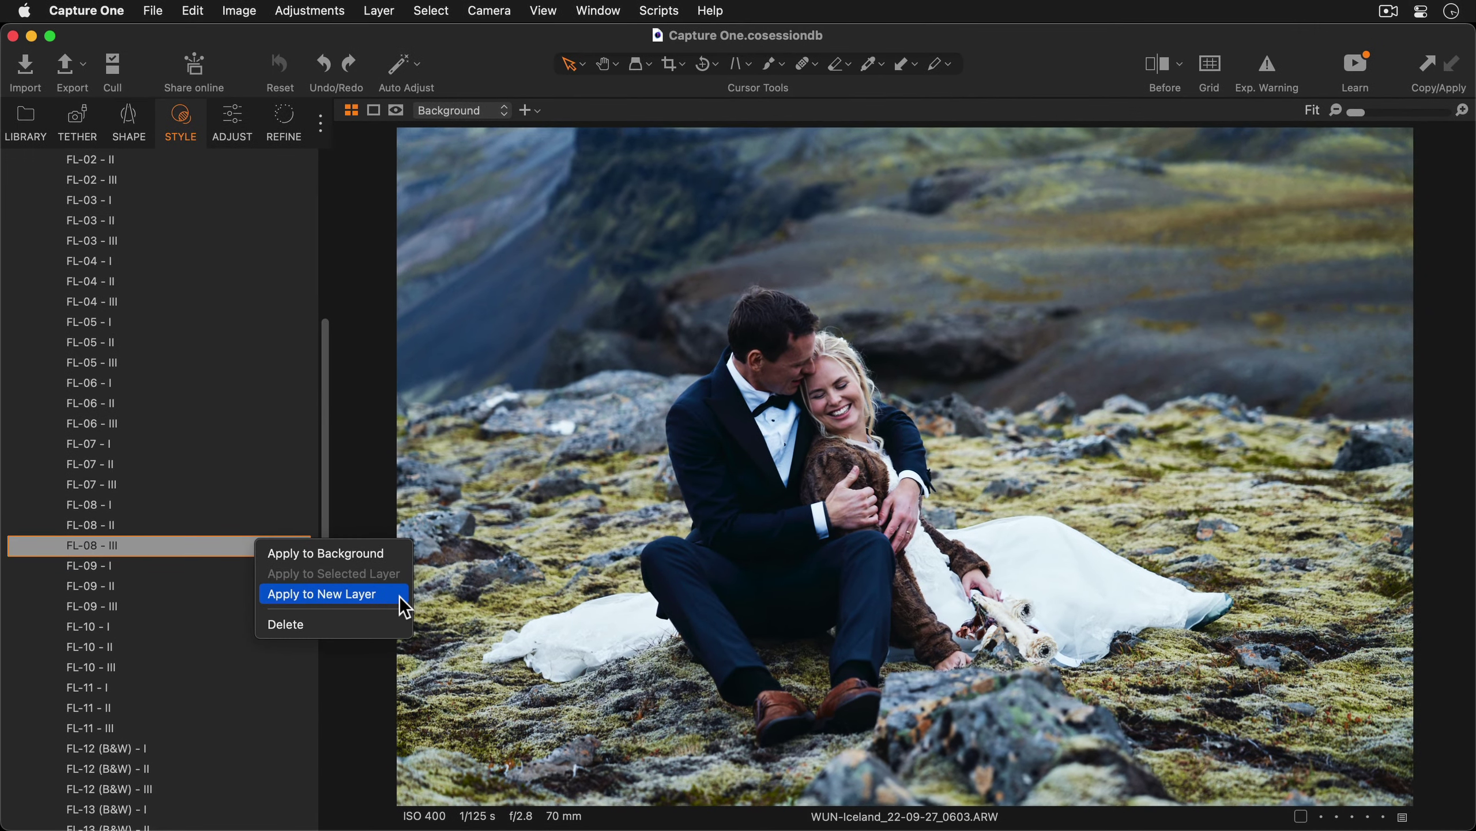
left_click(400, 596)
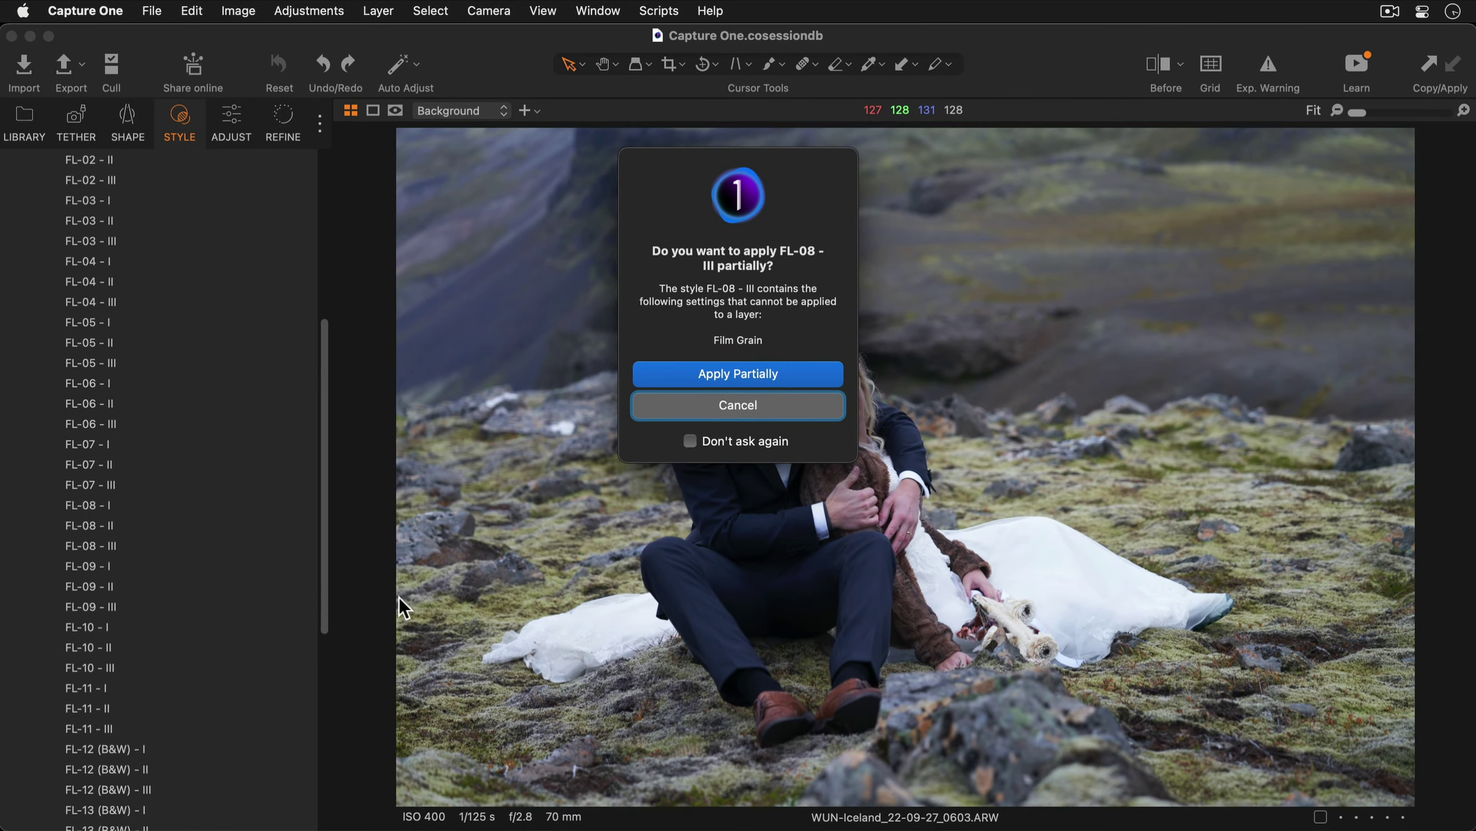
Apply FL-08 - III partially, set its layer opacity to about 53%, and toggle it to compare.
left_click(650, 372)
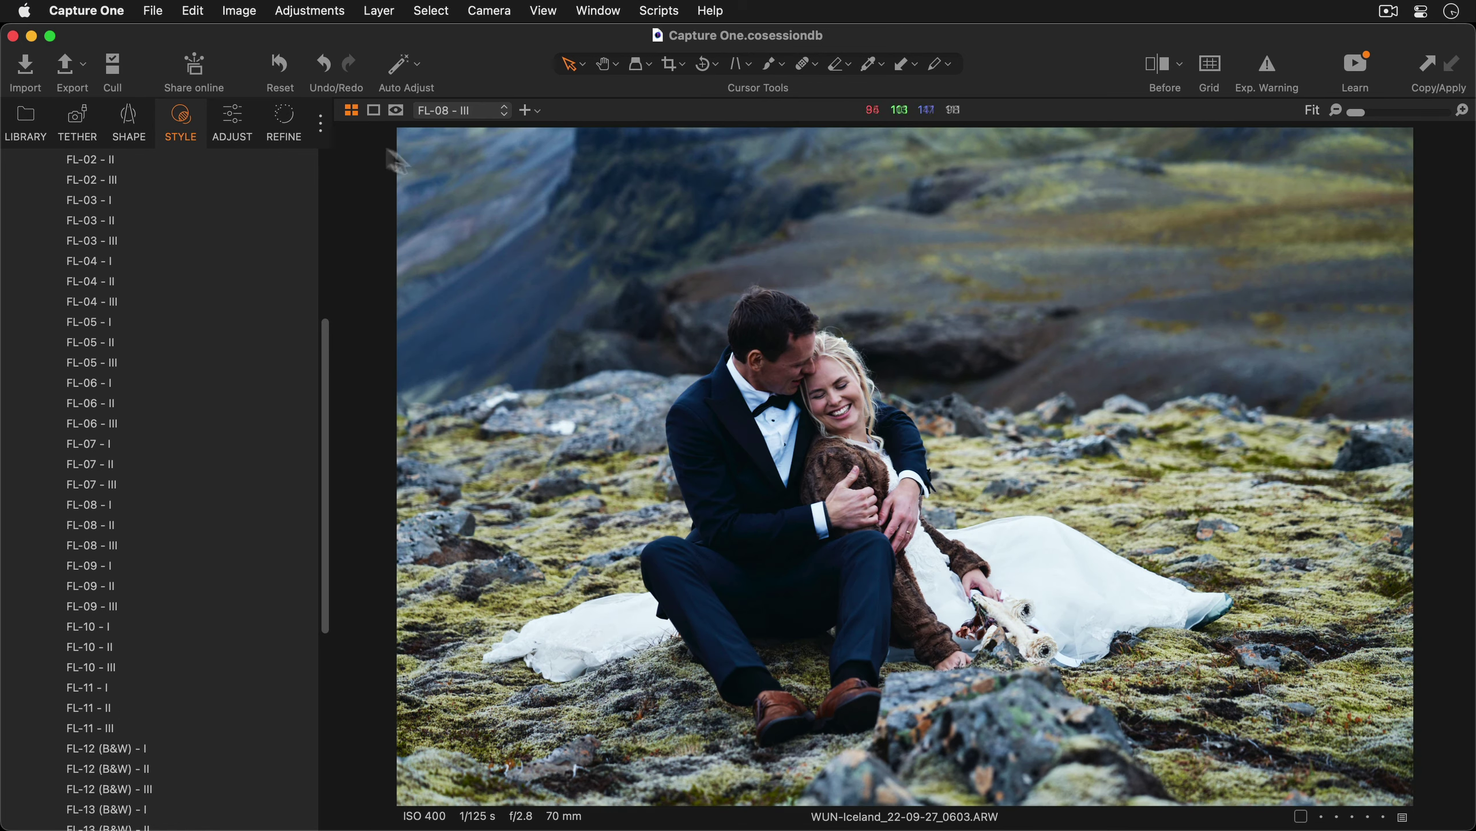
left_click(233, 121)
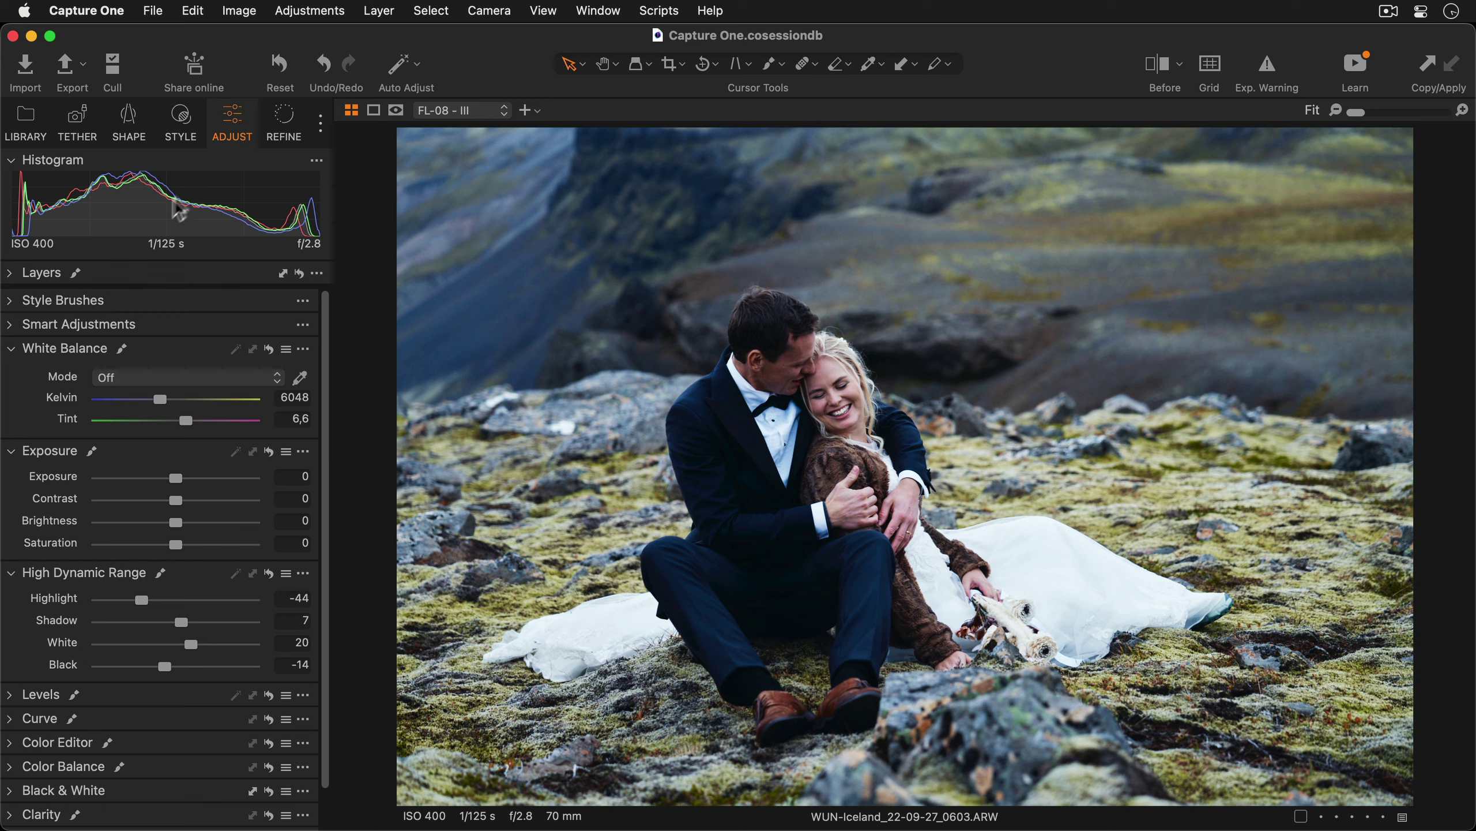
left_click(13, 273)
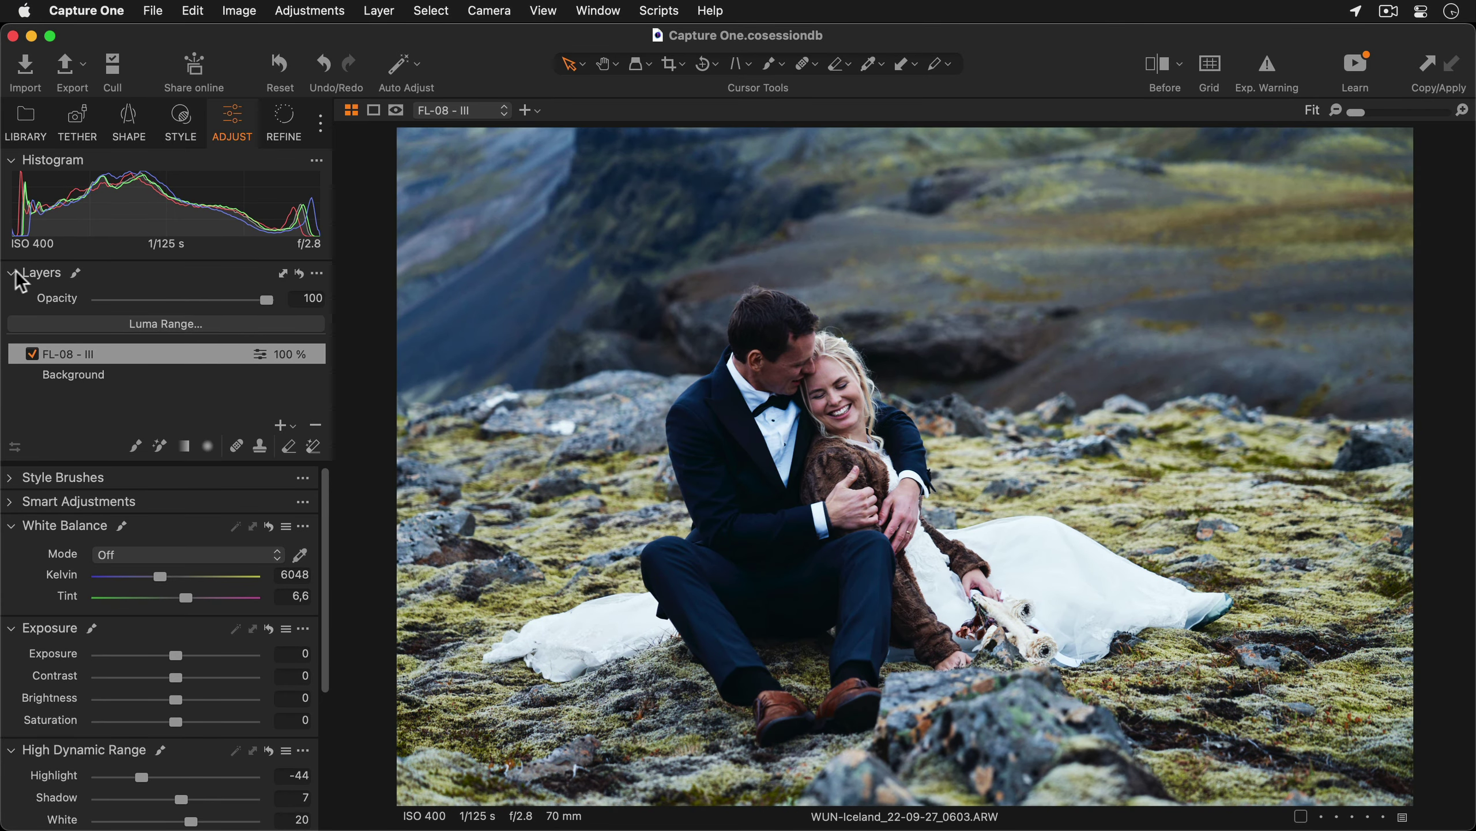
left_click_drag(270, 297, 194, 294)
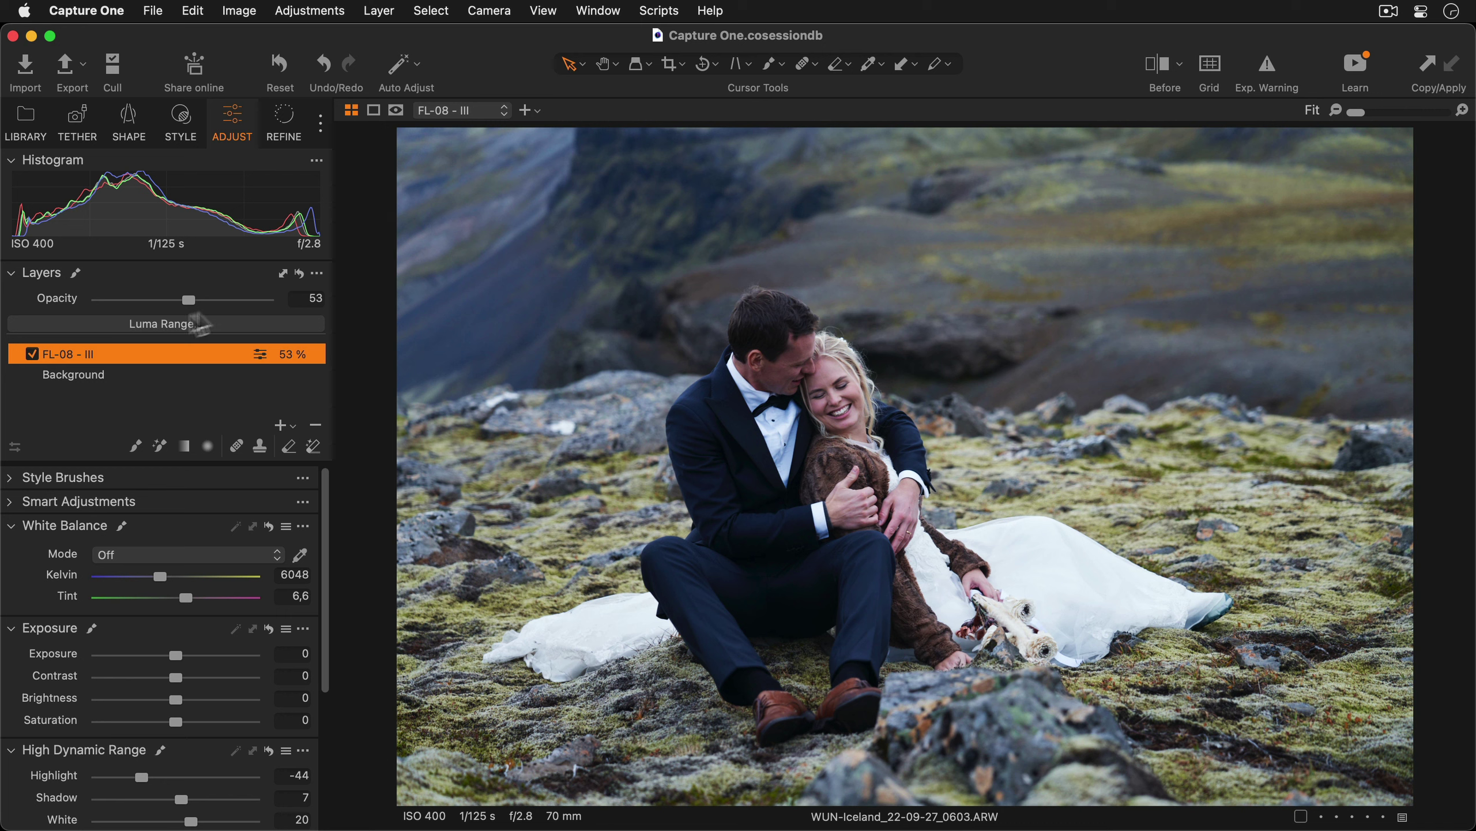
left_click(33, 355)
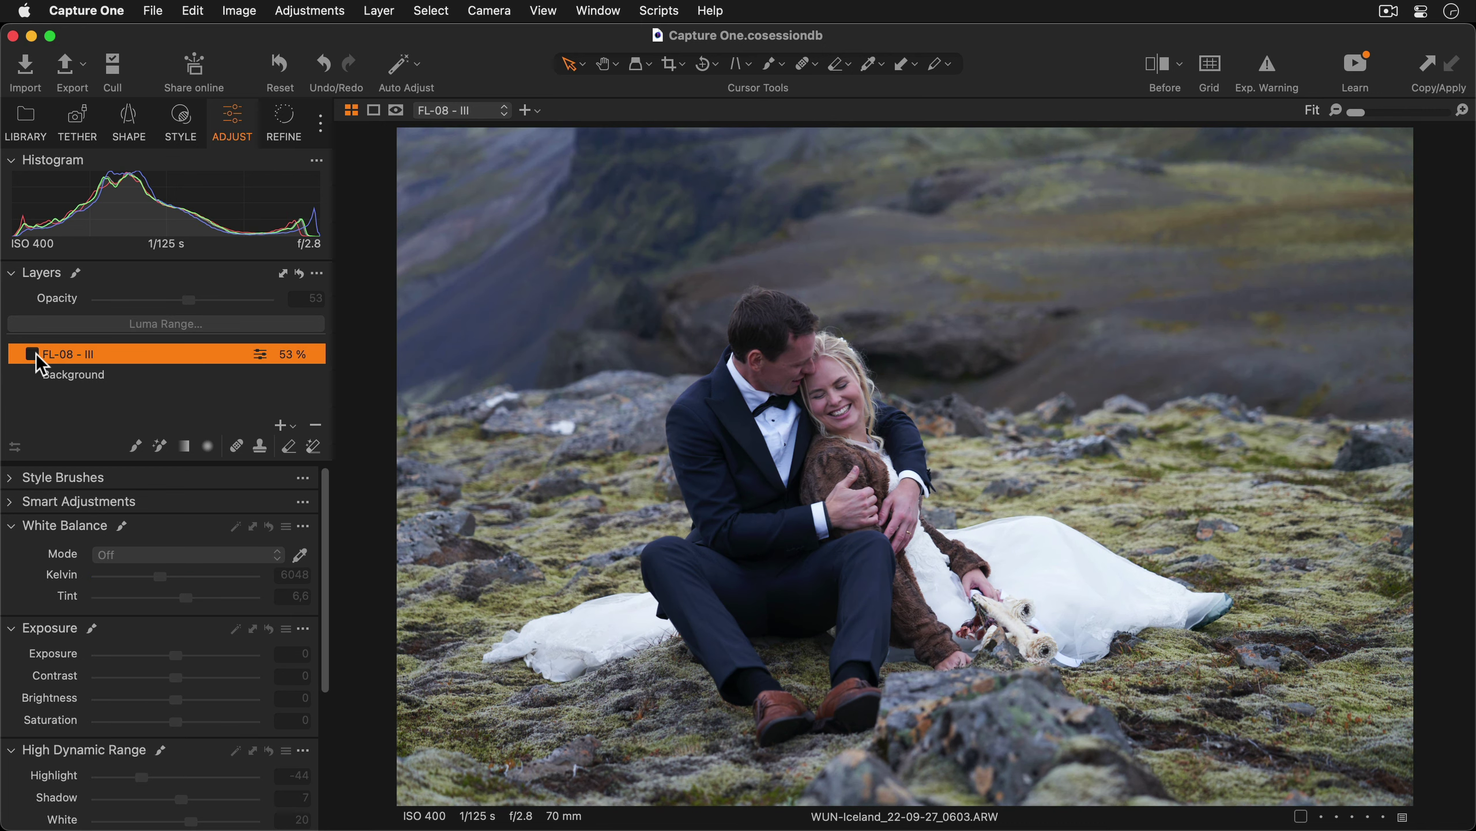
left_click(36, 357)
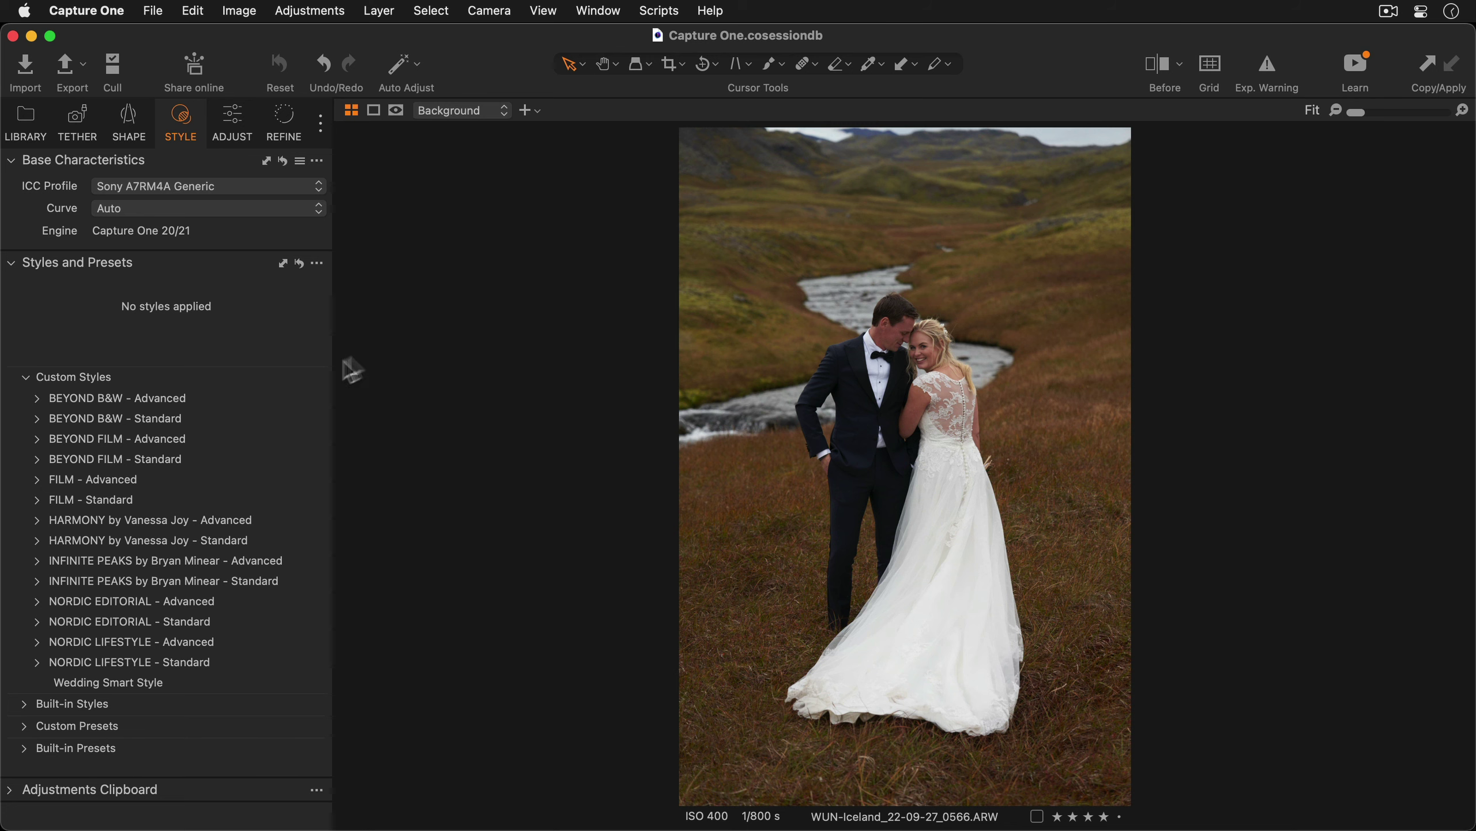
Apply the F400 (75%) style from BEYOND FILM - Advanced > FILM to the stream photo.
left_click(37, 439)
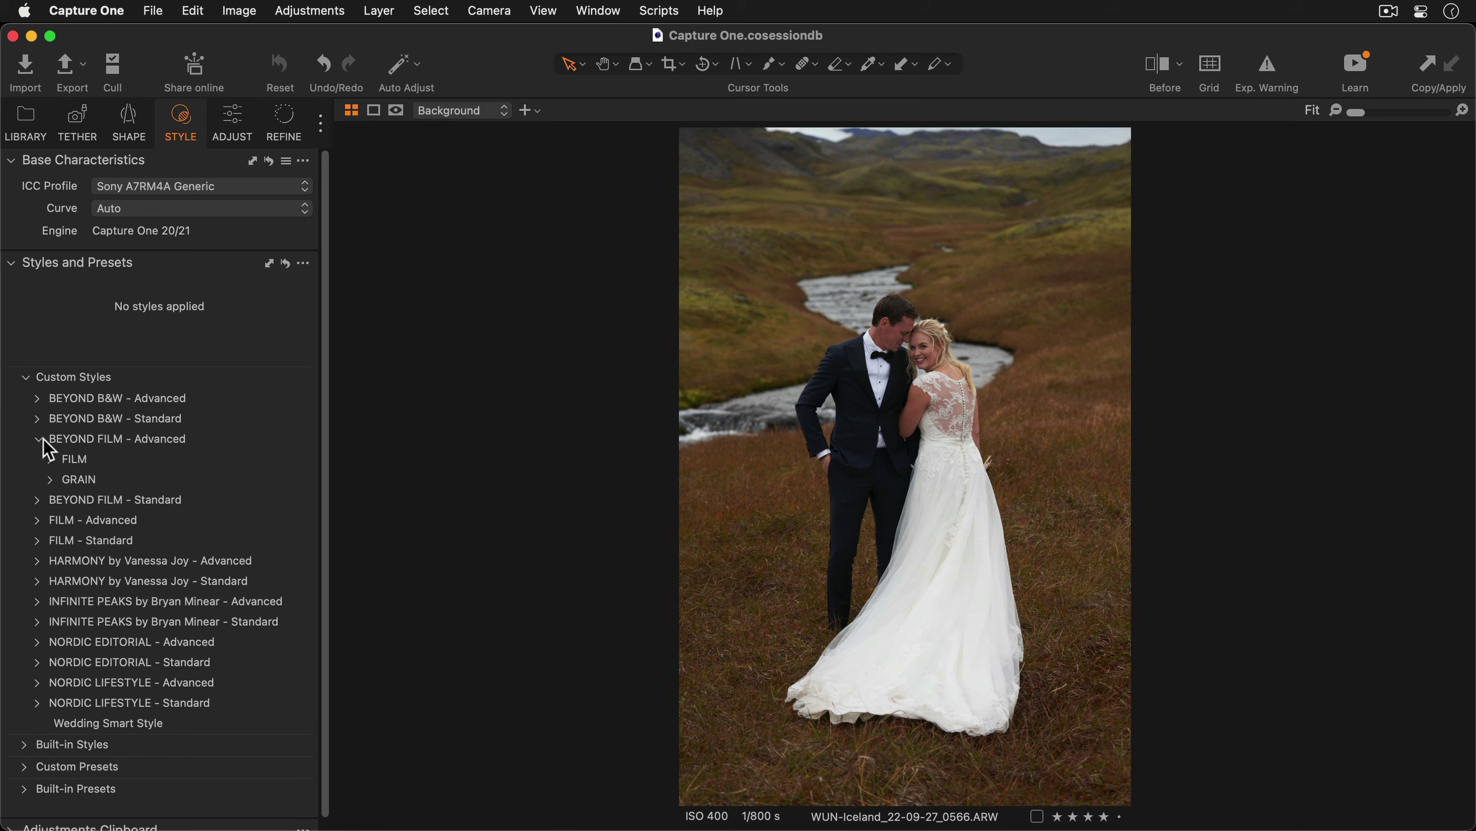
left_click(51, 459)
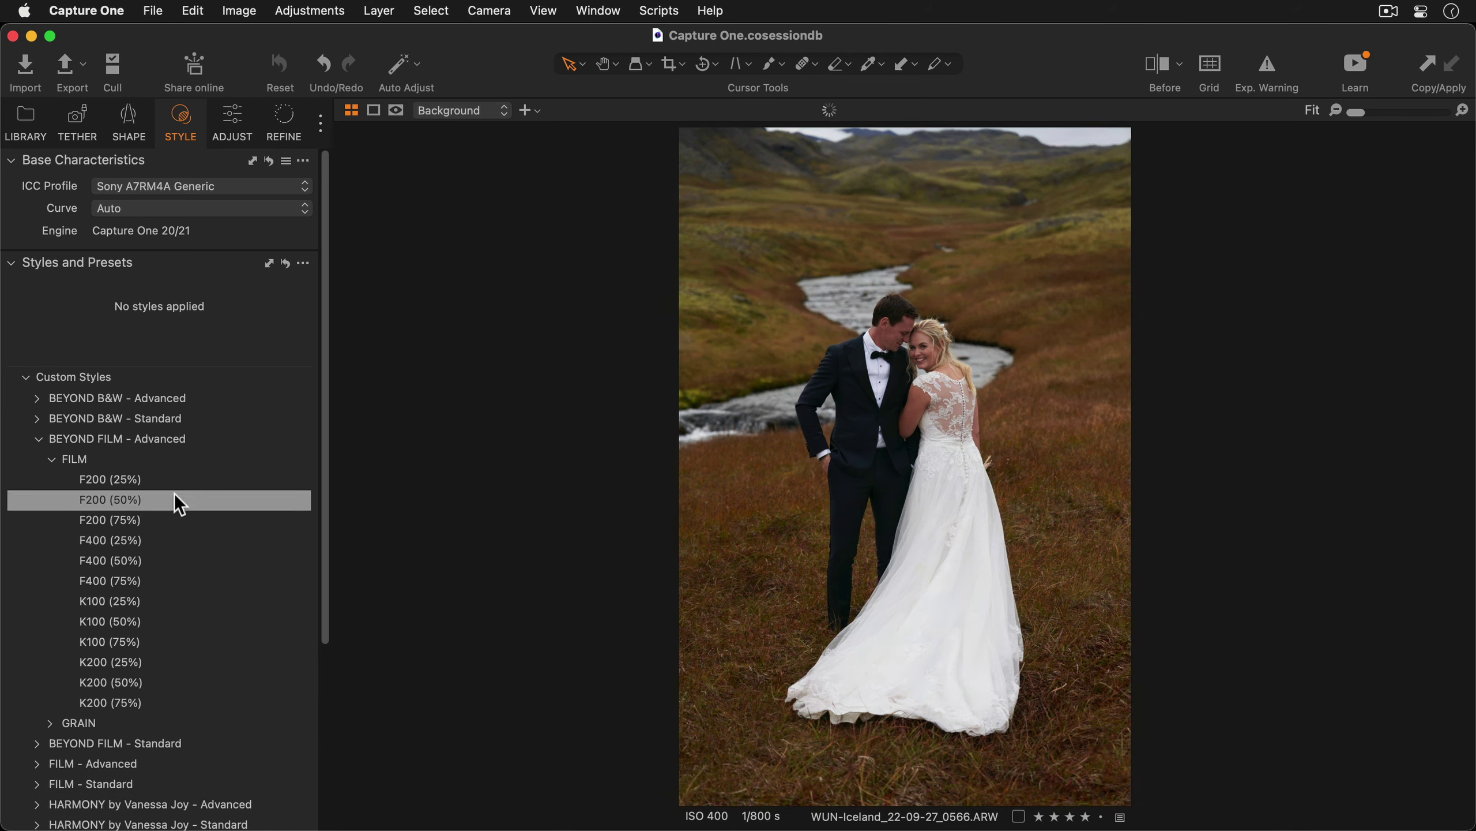
left_click(177, 588)
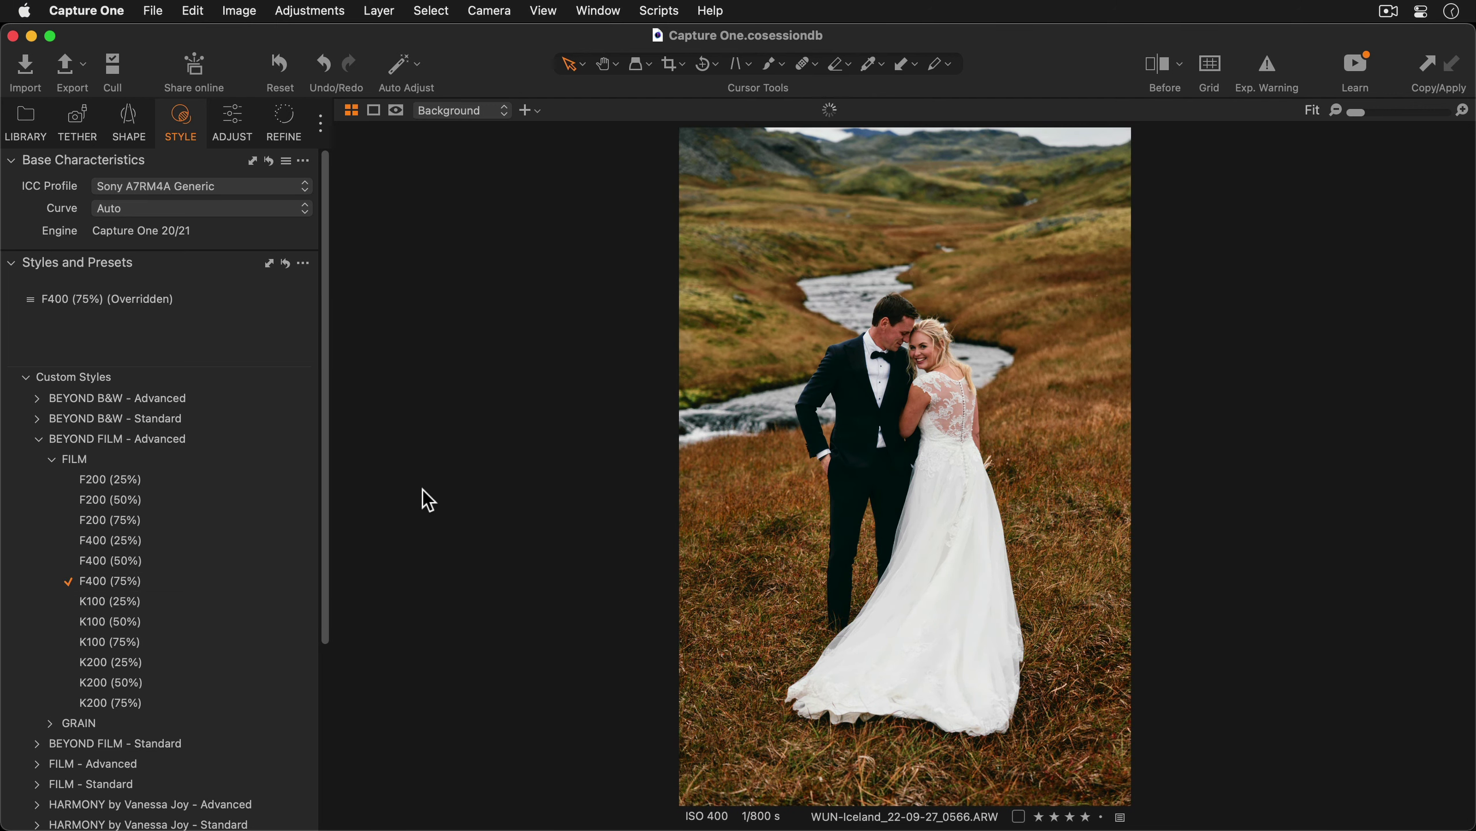
left_click(233, 134)
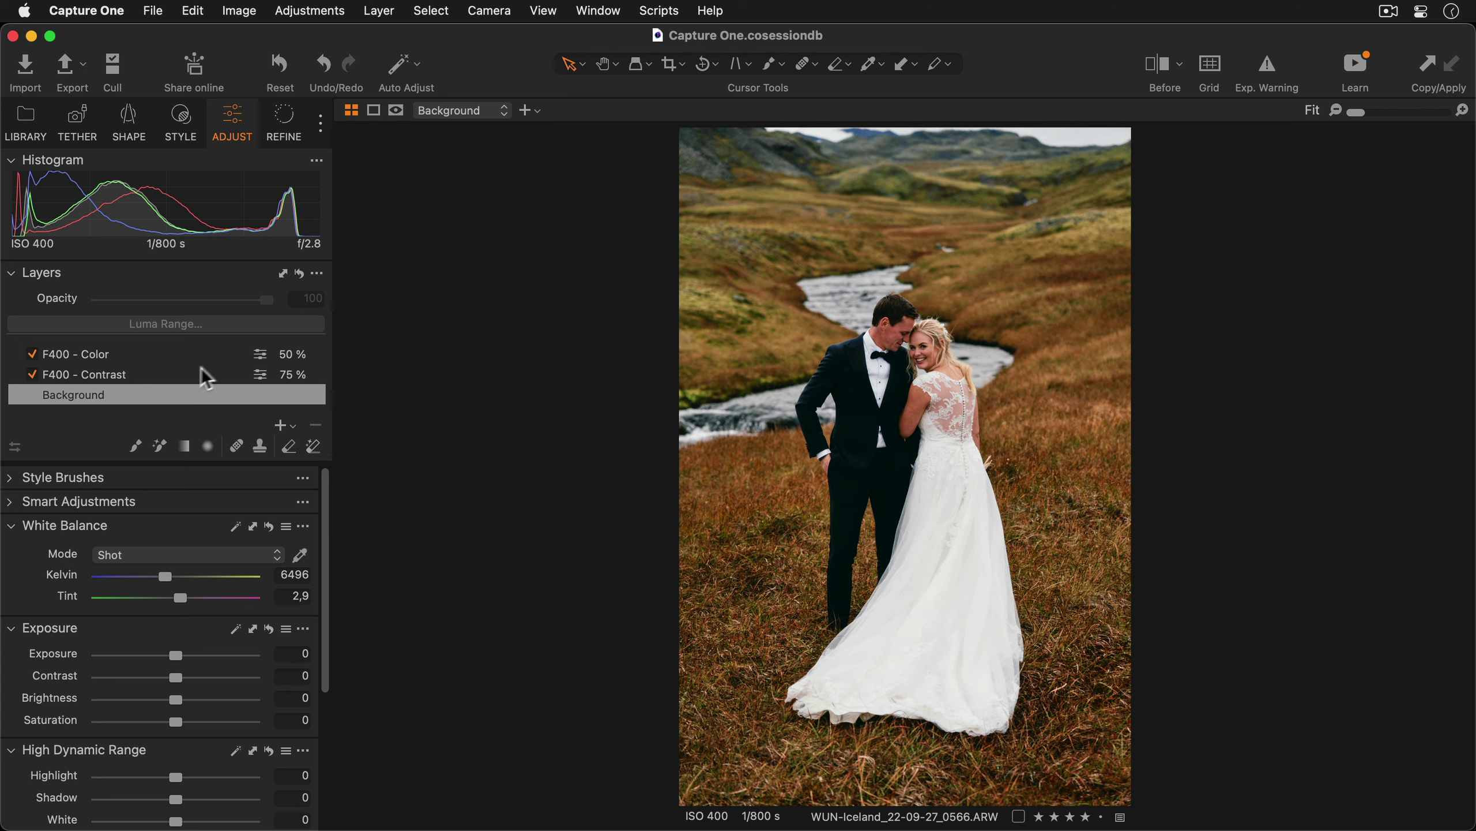
Set F400 - Contrast opacity to 43% and F400 - Color to 81%, then open the mountain bride photo.
left_click(162, 377)
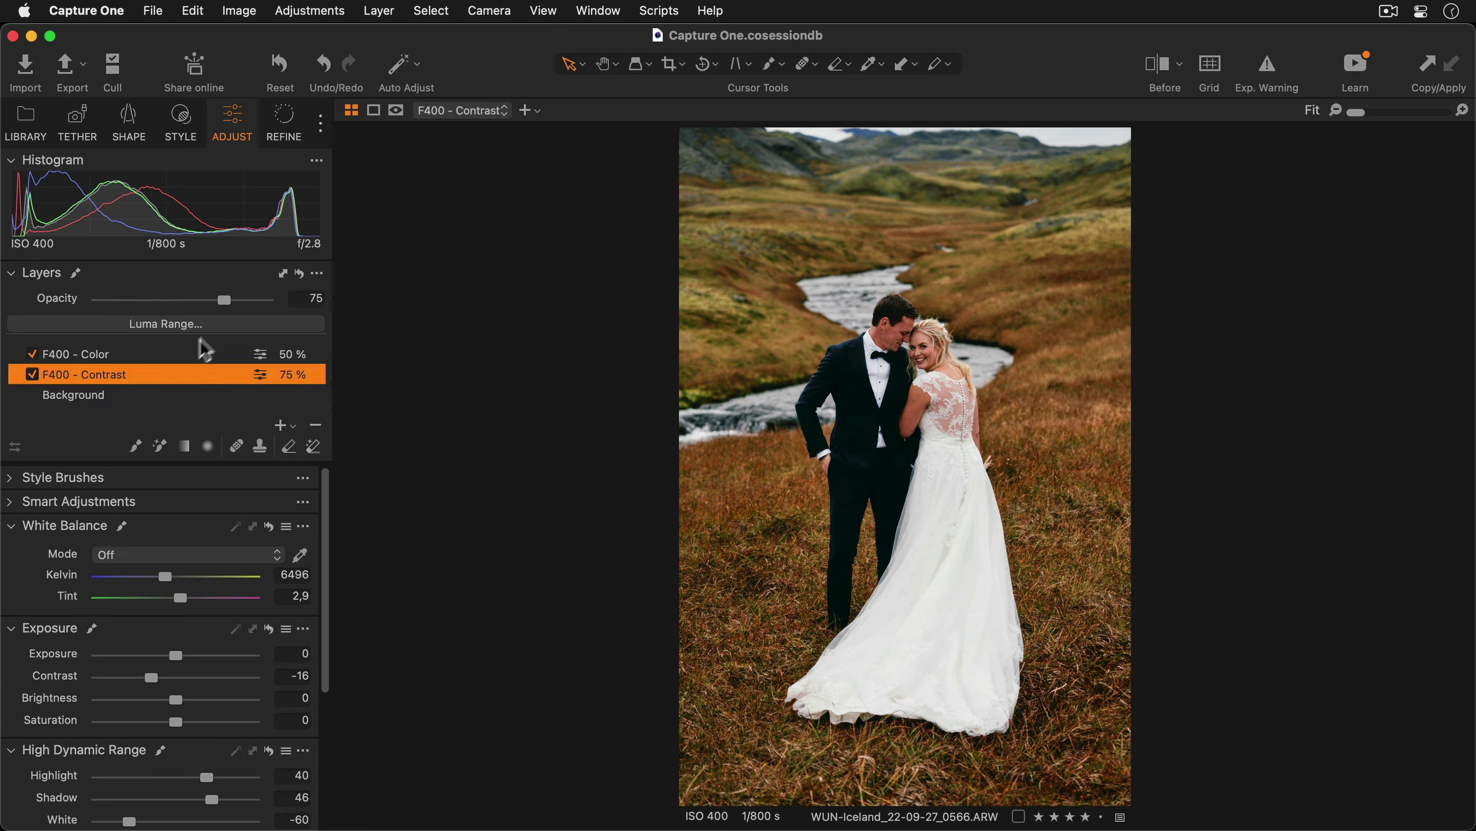
left_click_drag(222, 302, 170, 299)
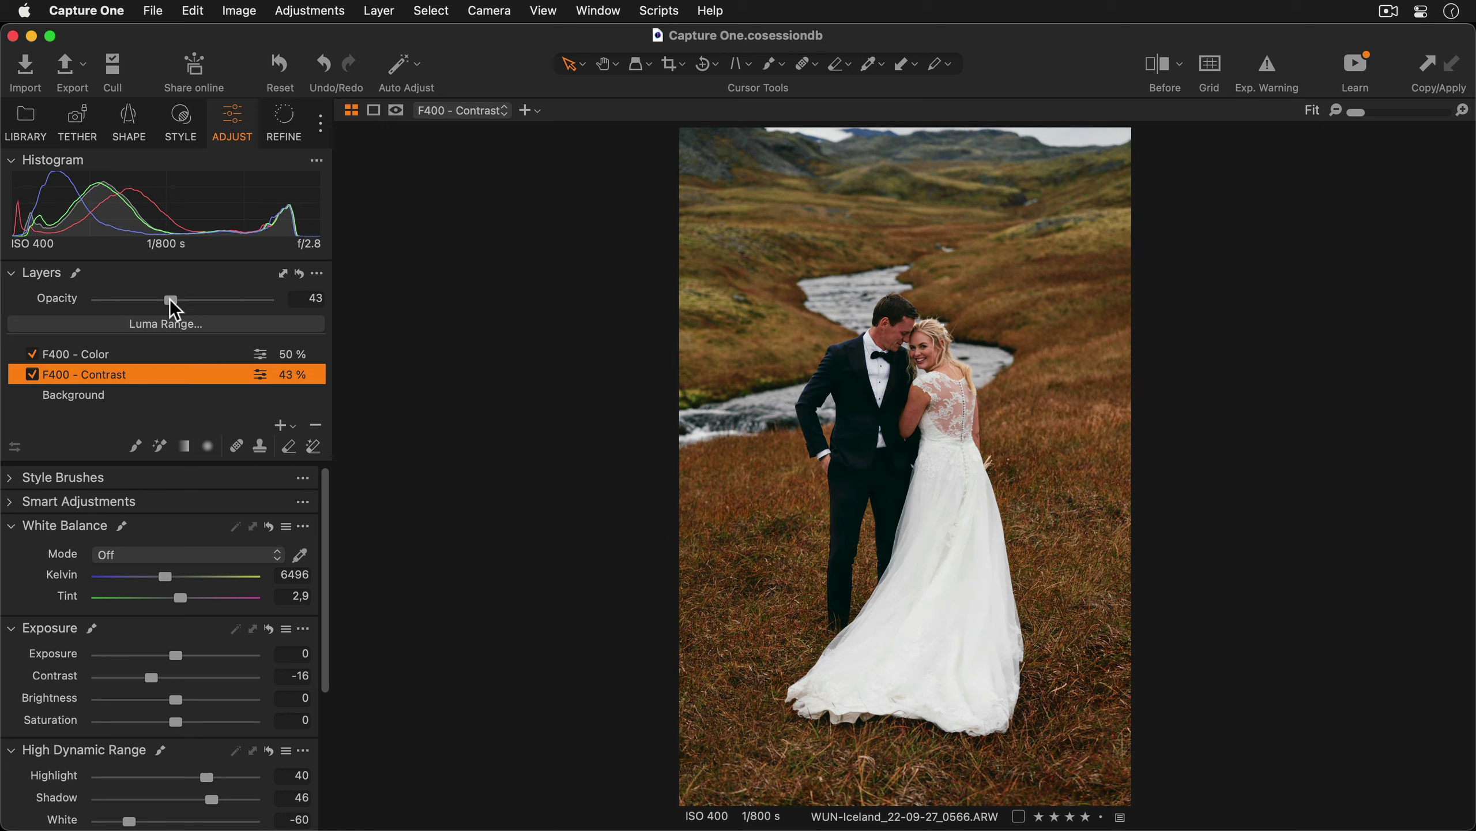
left_click(183, 353)
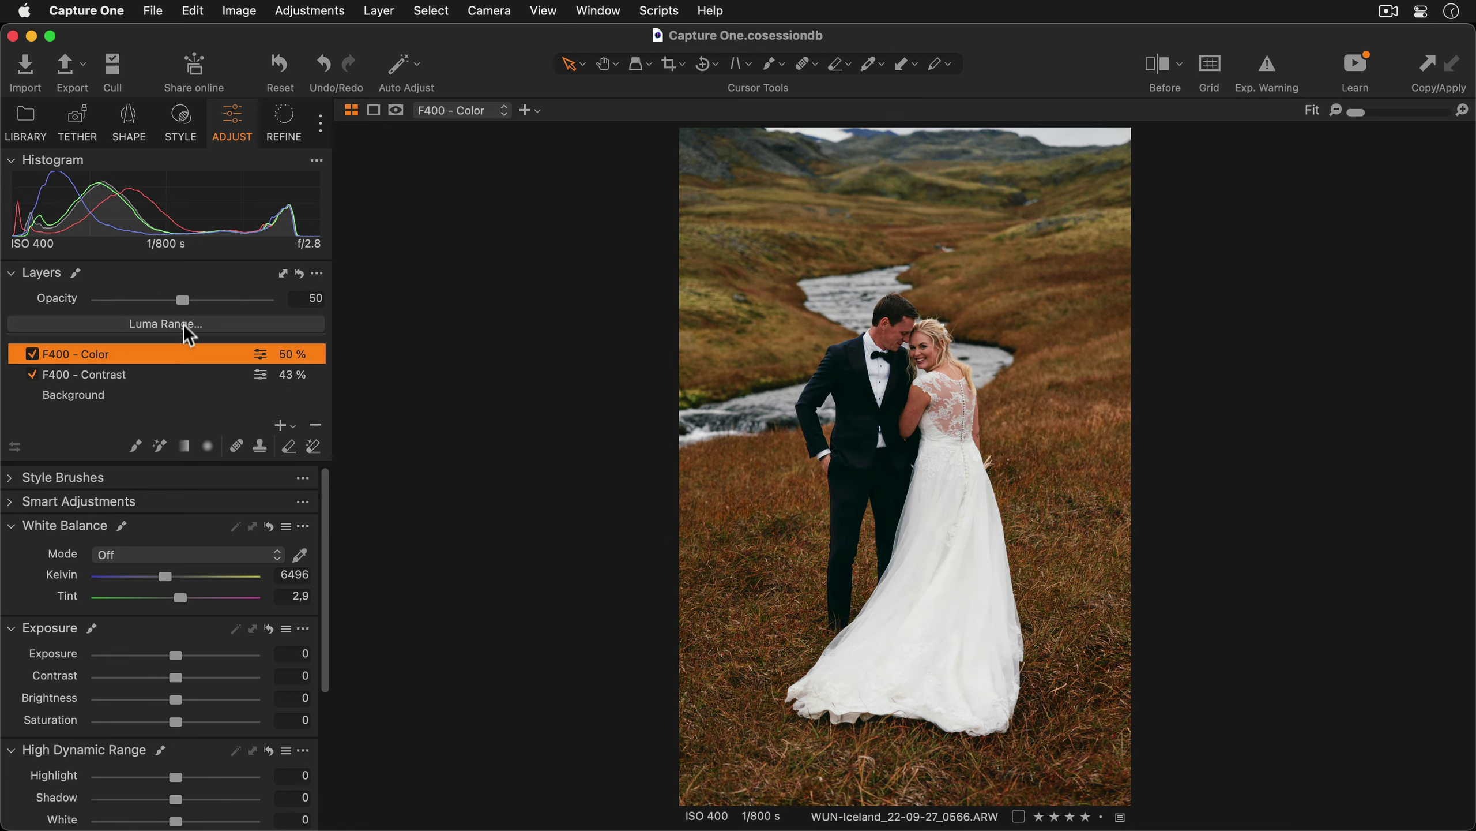
left_click_drag(183, 299, 233, 300)
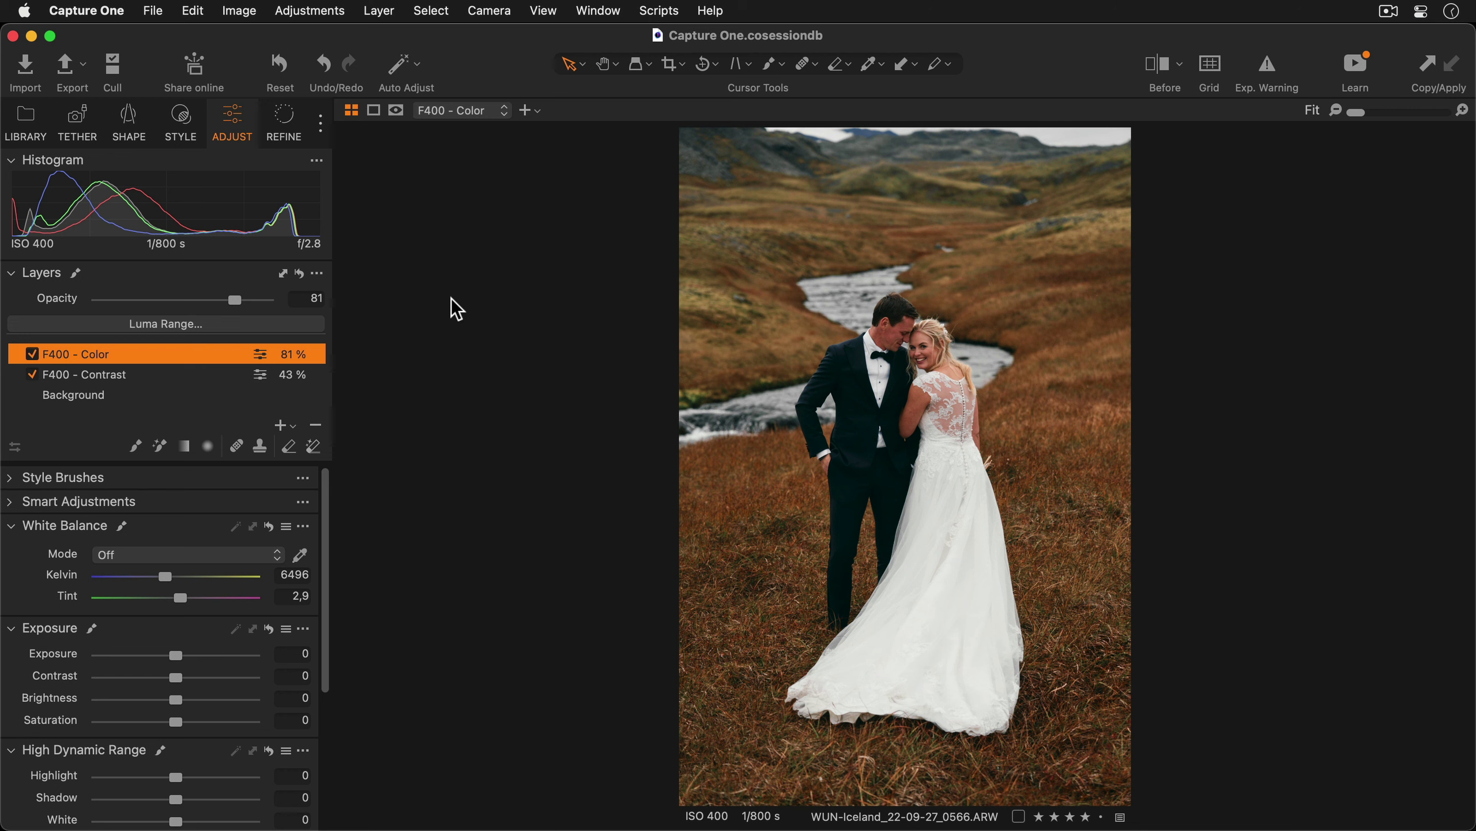
left_click(451, 299)
left_click(177, 124)
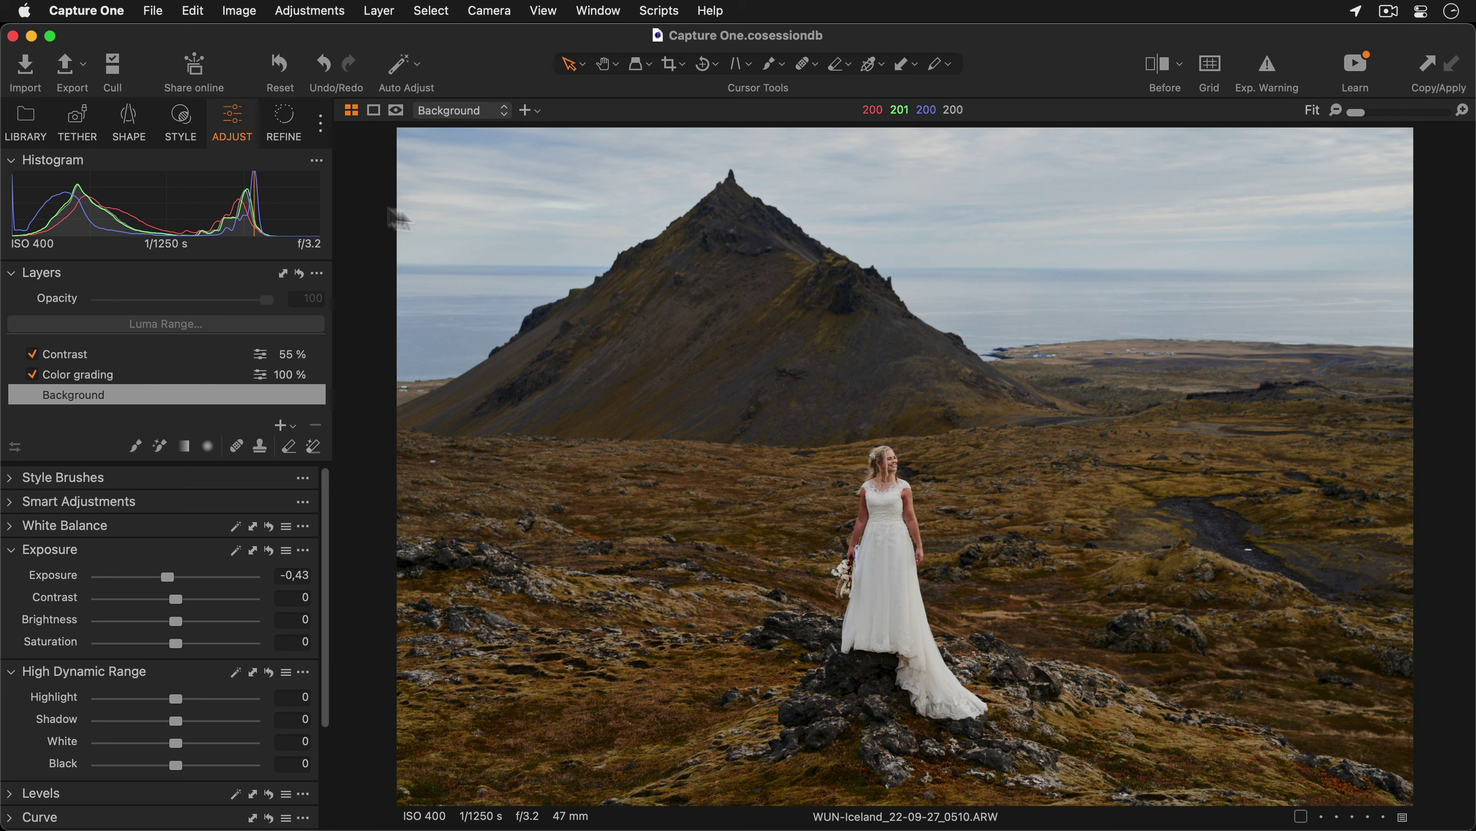
Save the mountain photo's Contrast and Color grading layers plus Exposure as custom style 'Wedding on location'.
left_click(183, 122)
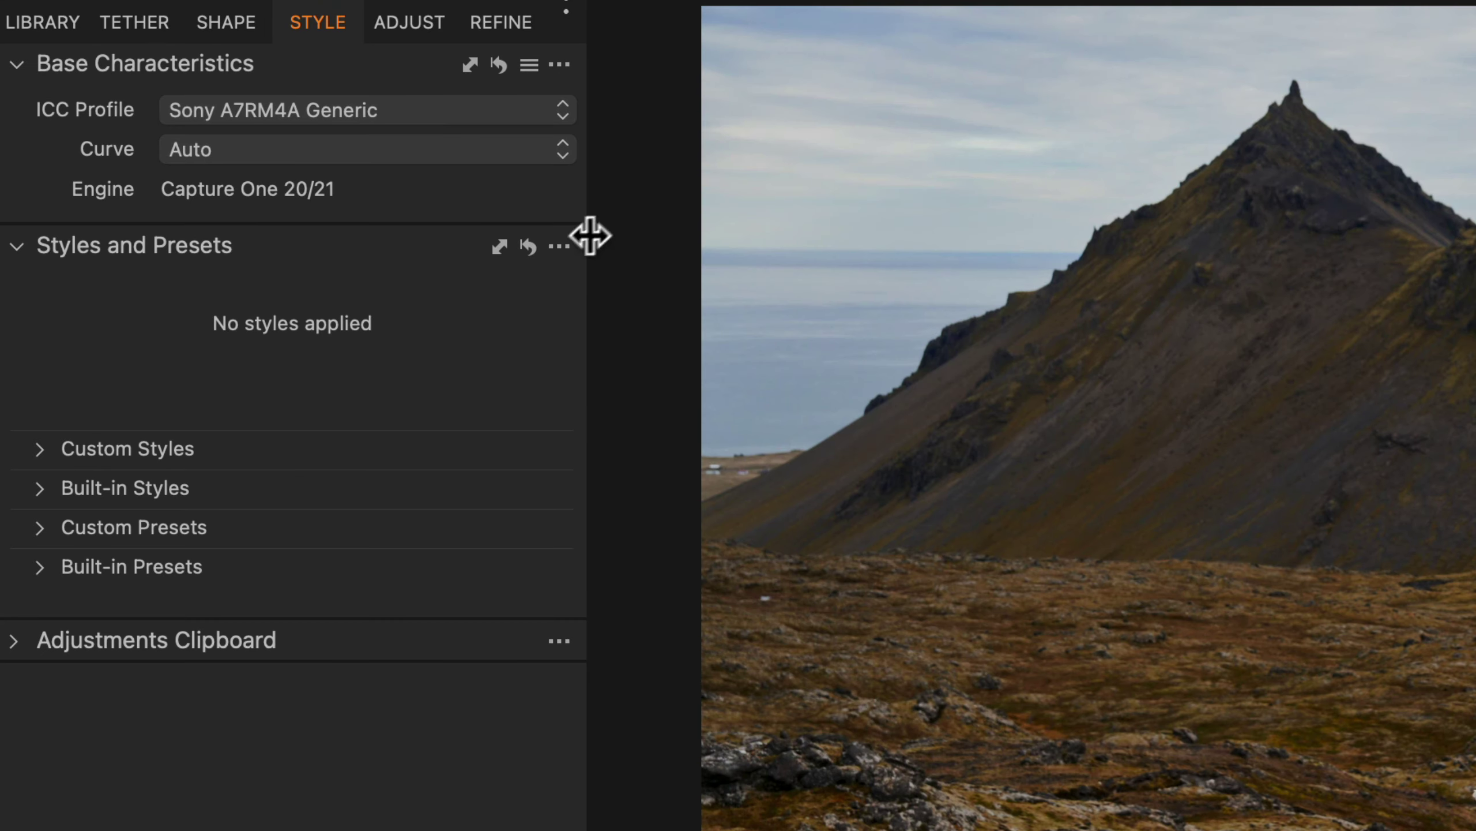
left_click(559, 247)
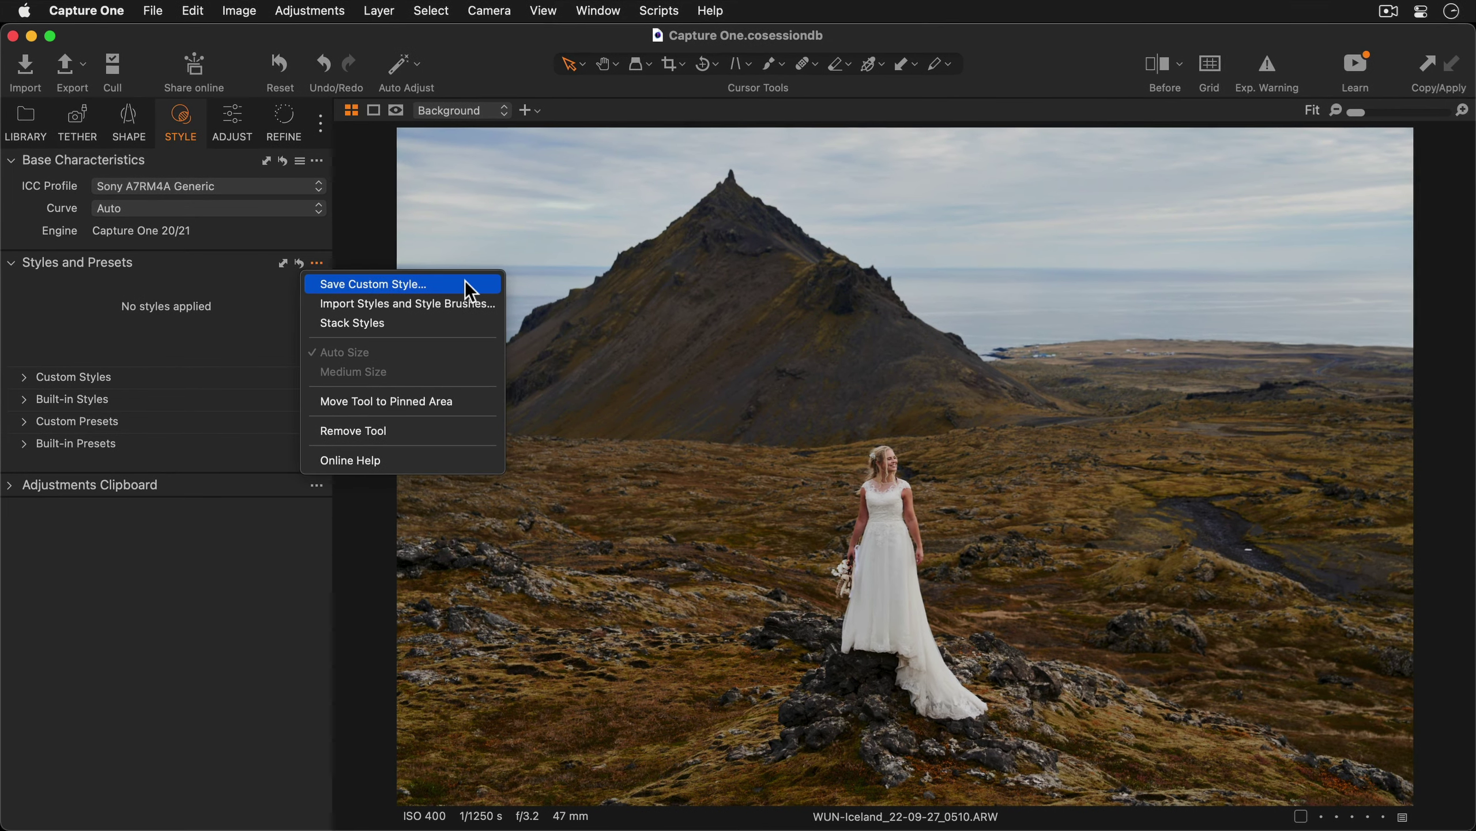
left_click(469, 289)
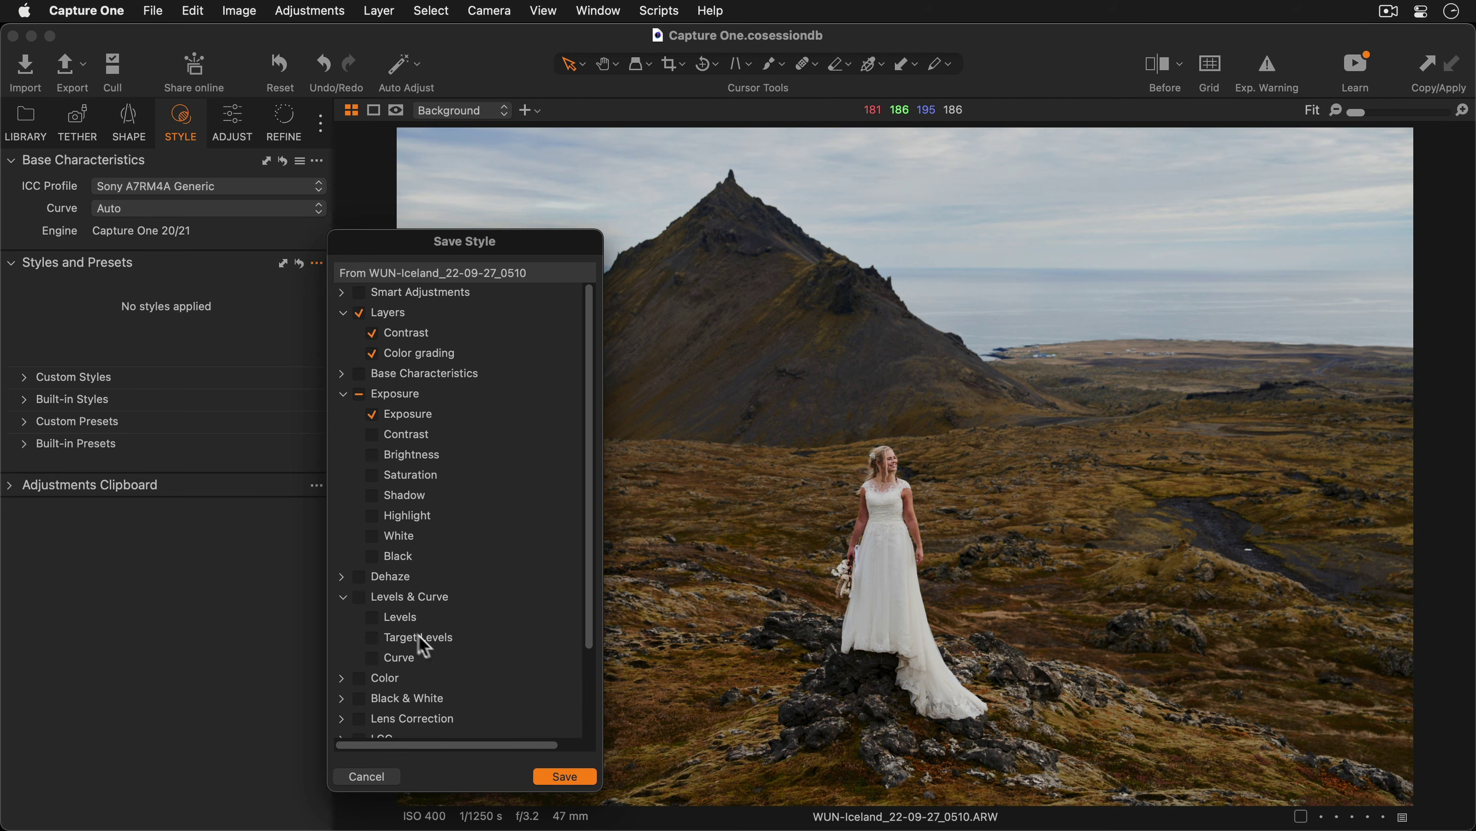
left_click(581, 773)
type("Wedding o")
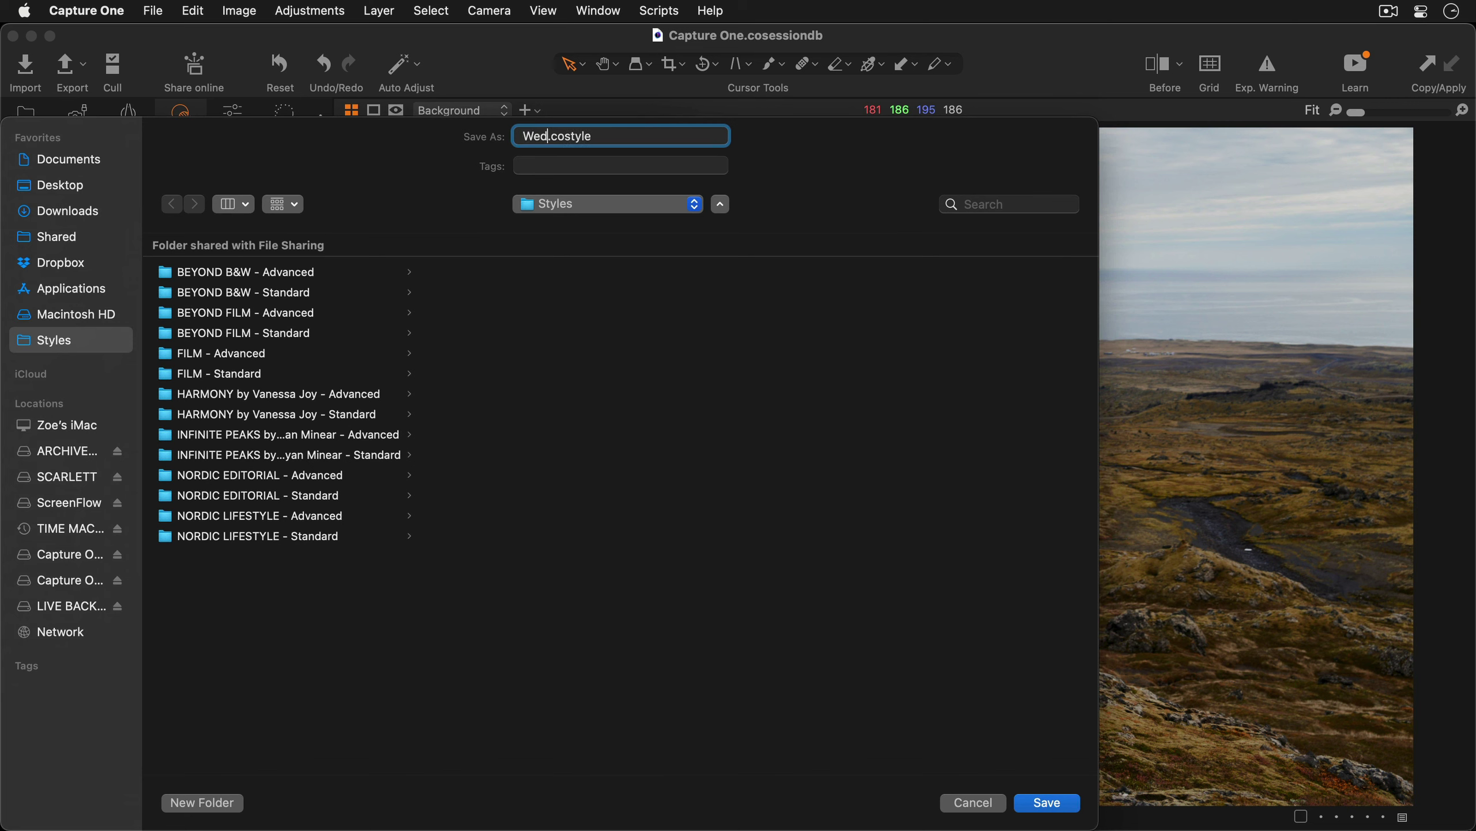
type("n location")
left_click(1027, 800)
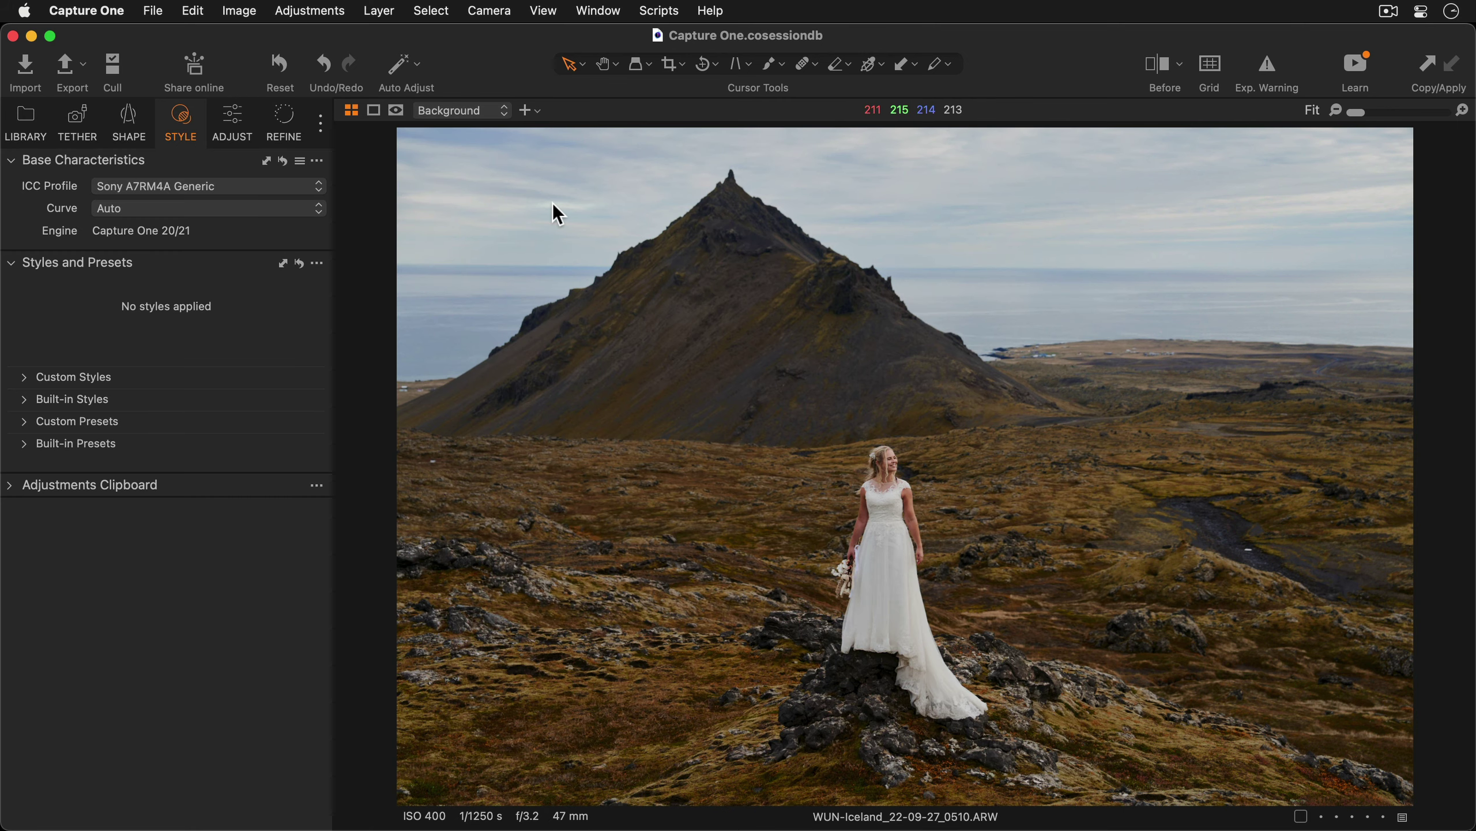
Expand NORDIC LIFESTYLE - Advanced and select lava-rock photos 0250, 0253, 0267 and 0268 together.
left_click(38, 374)
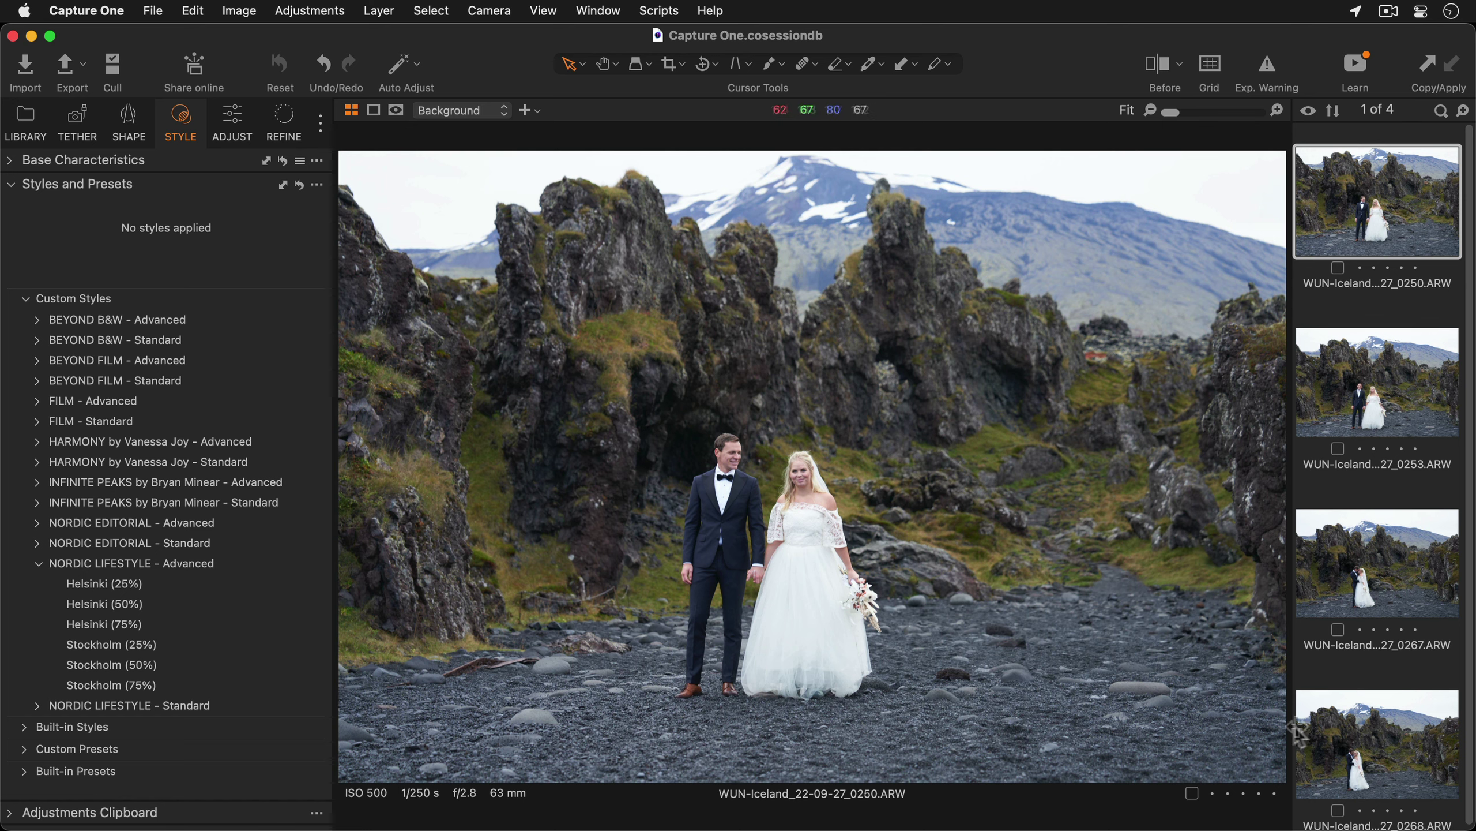
left_click(1363, 739, "shift")
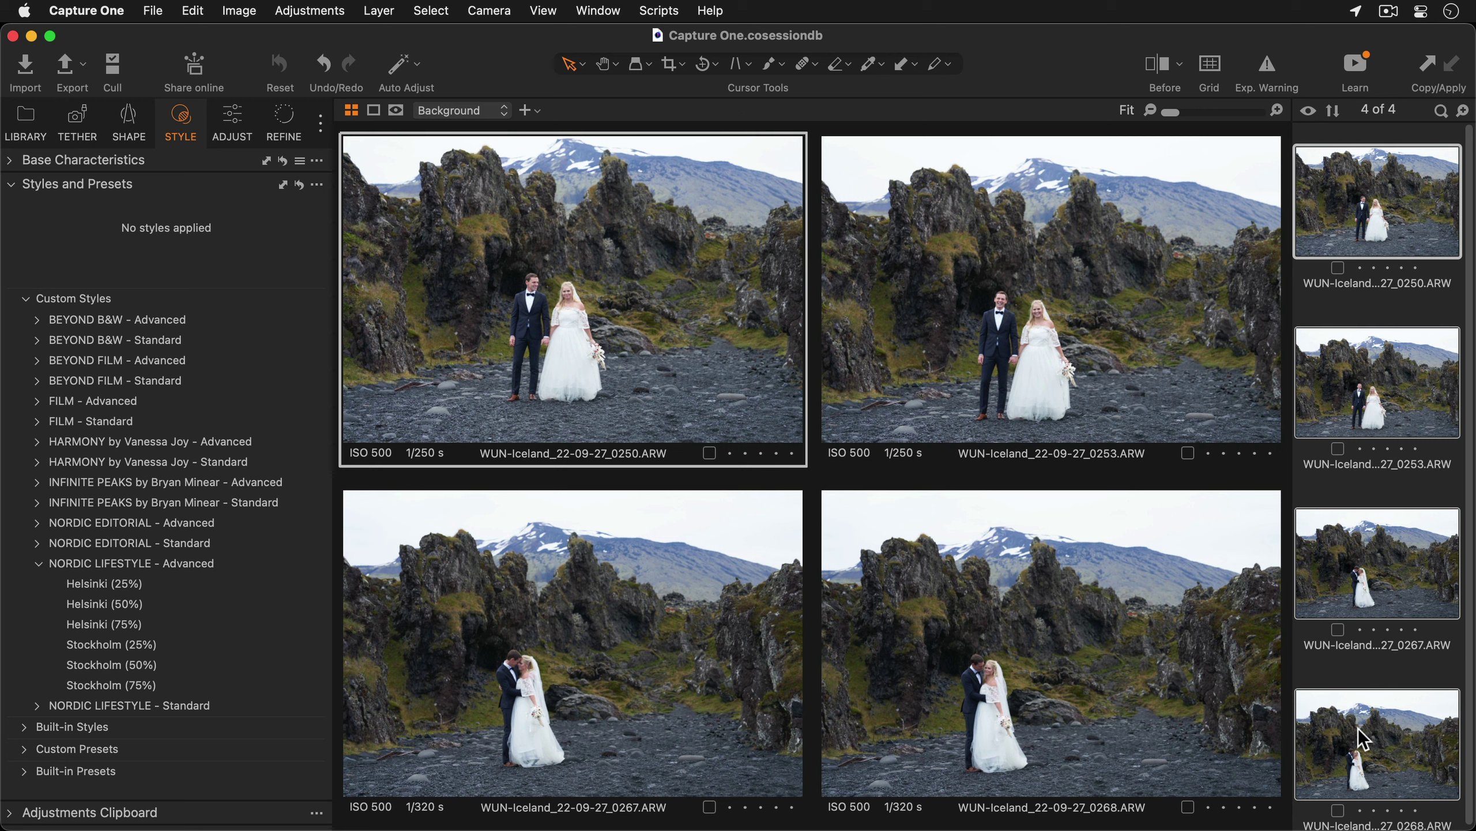
left_click(294, 644)
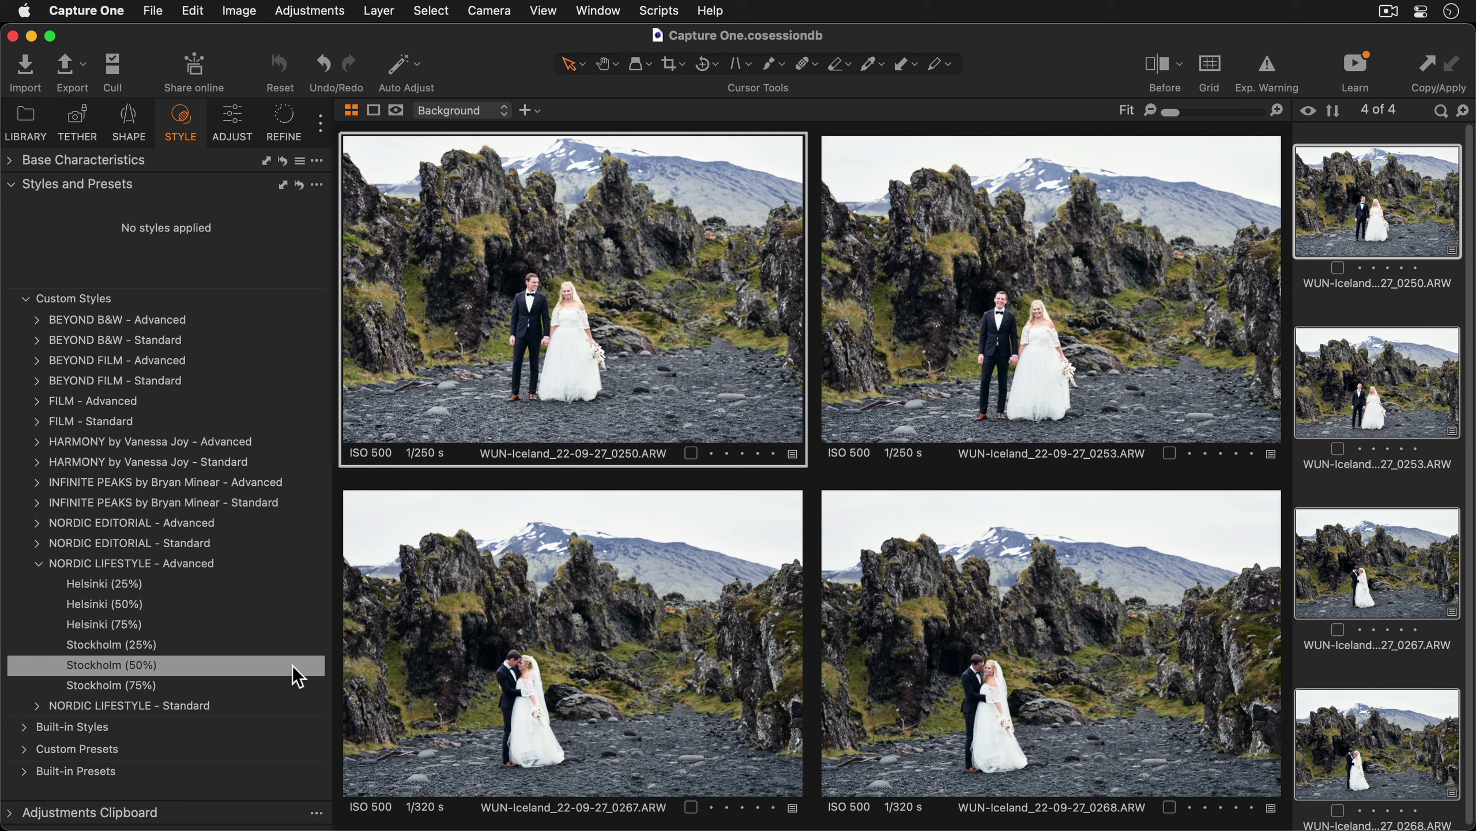
Apply NORDIC LIFESTYLE - Advanced's Stockholm (50%) style to the four selected lava-rock photos.
left_click(297, 676)
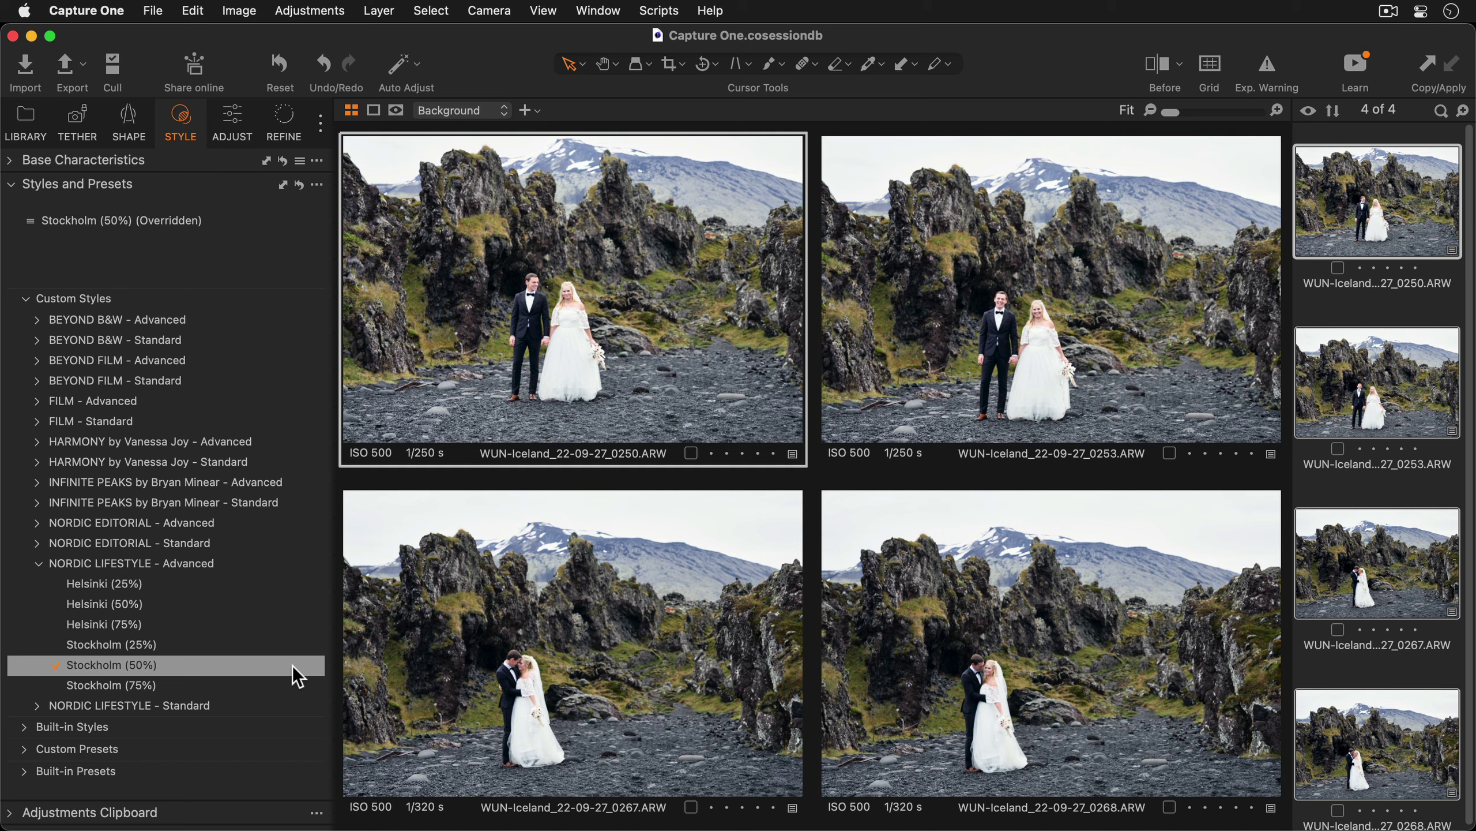
Use the quick-adjust sliders to lower Exposure, then Highlight, across all four selected photos.
key("super+alt+t")
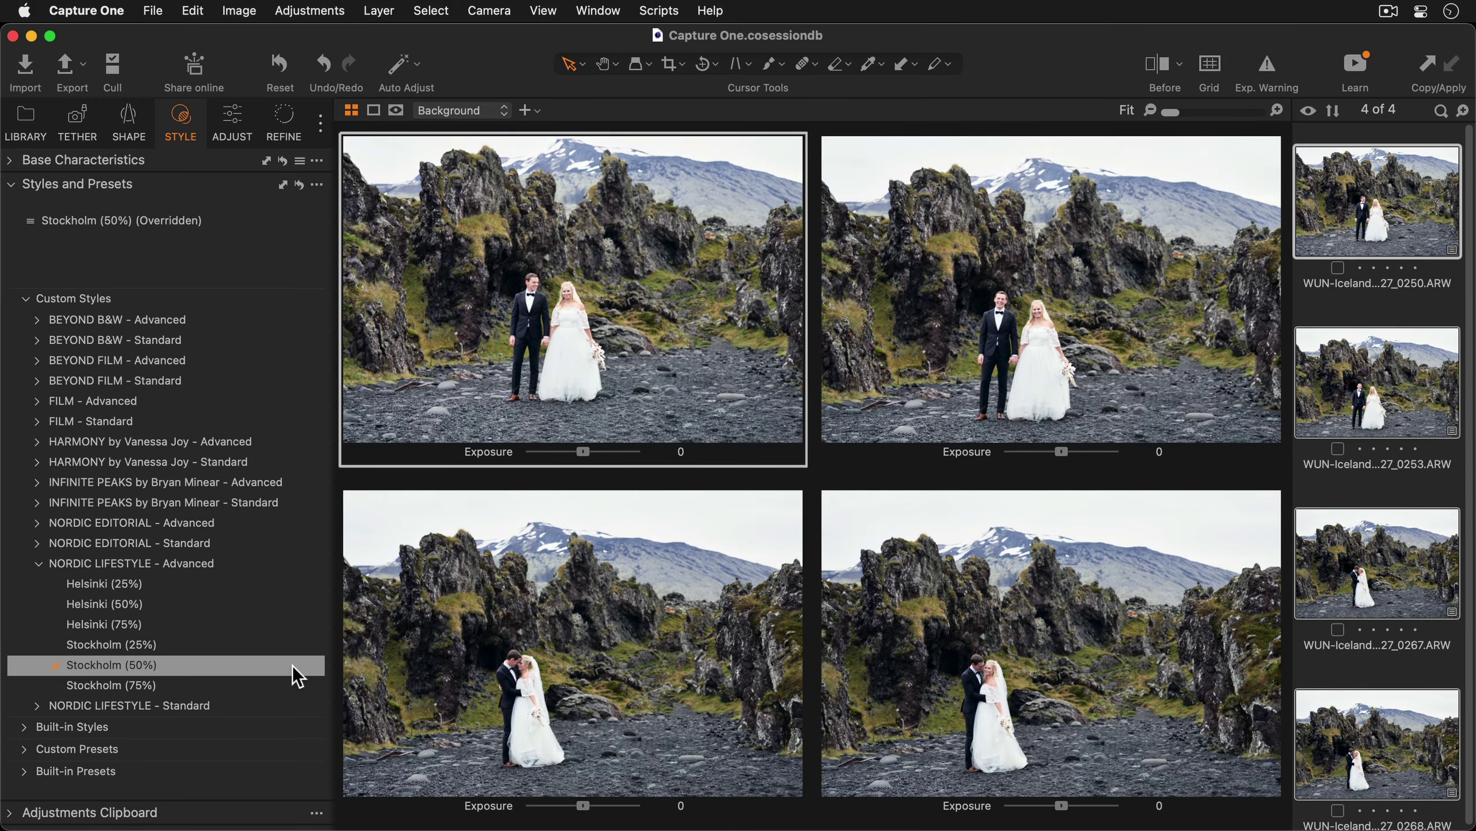
scroll(812, 466, "down", 5)
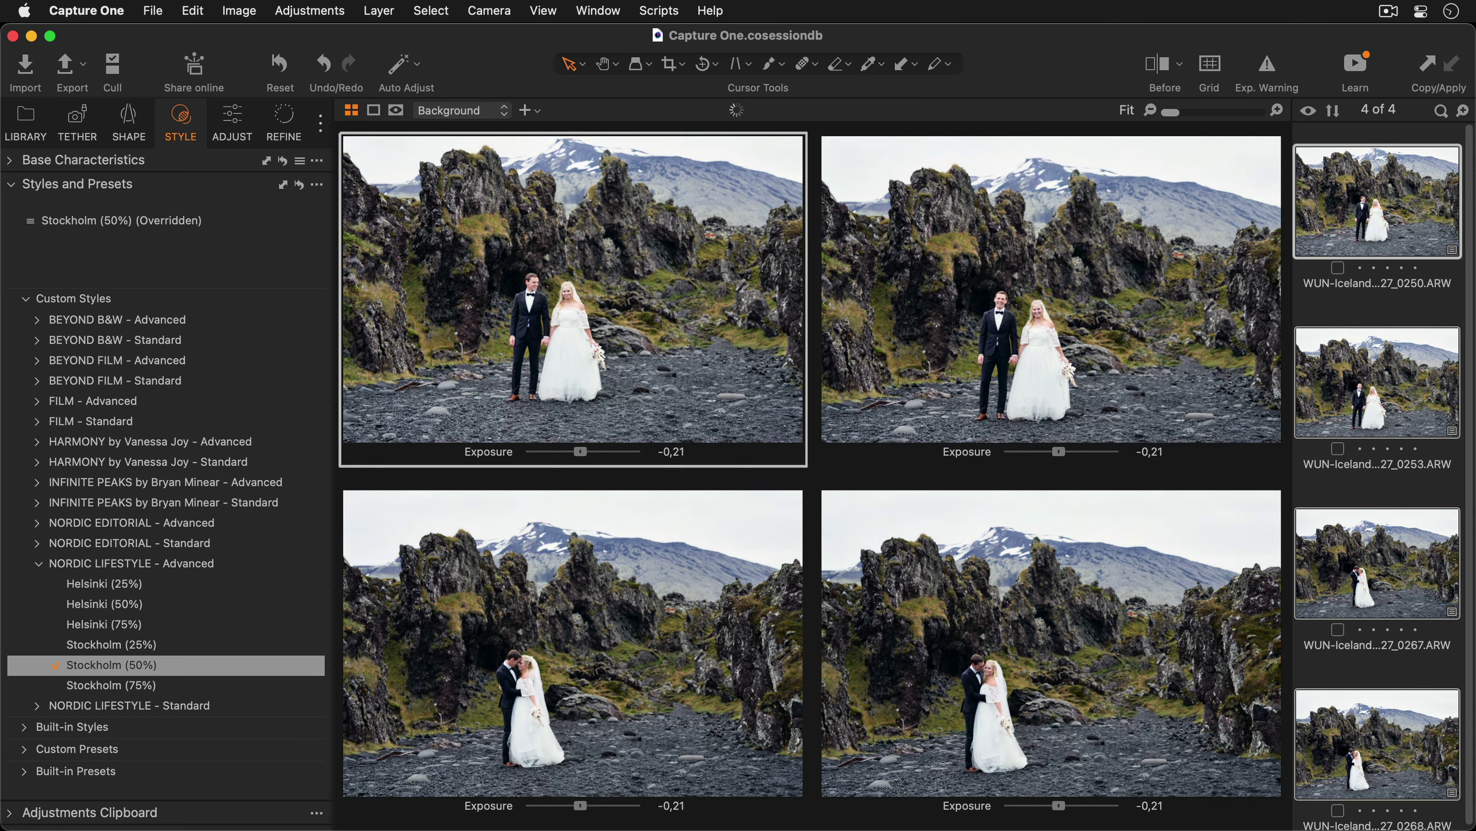
scroll(812, 465, "down", 4)
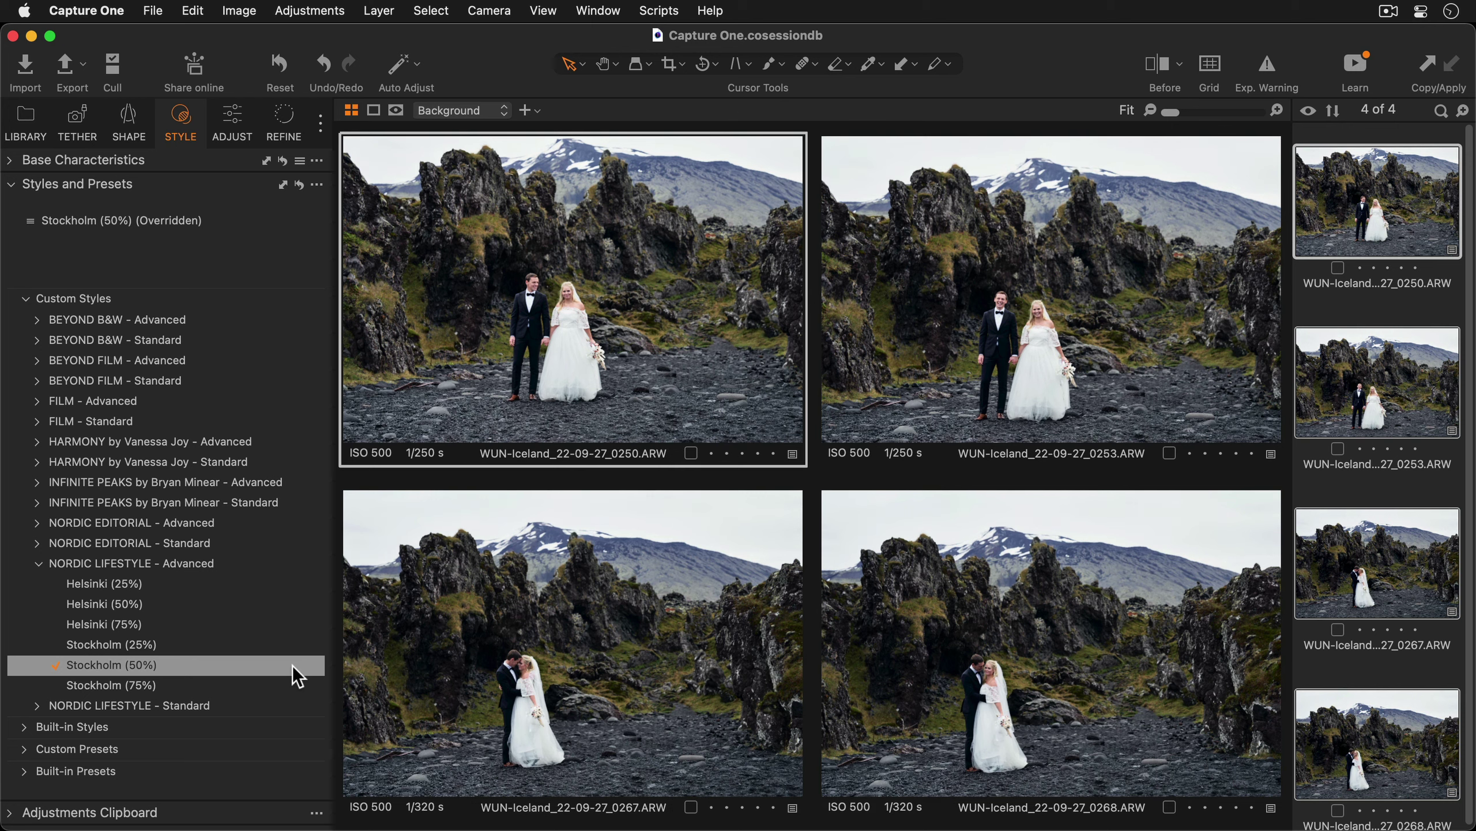
key("a")
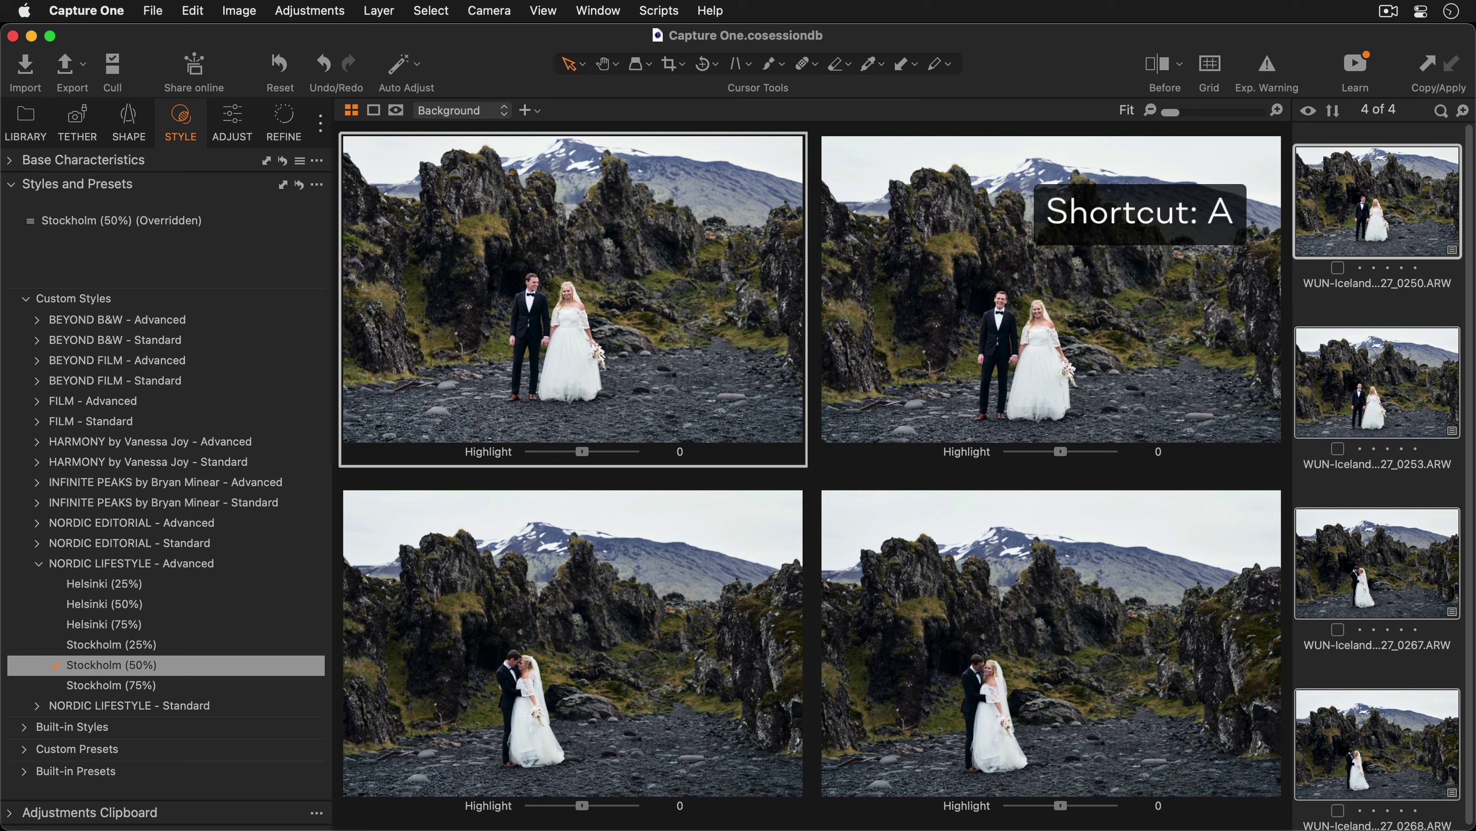
scroll(297, 677, "down", 4)
scroll(297, 677, "down", 10)
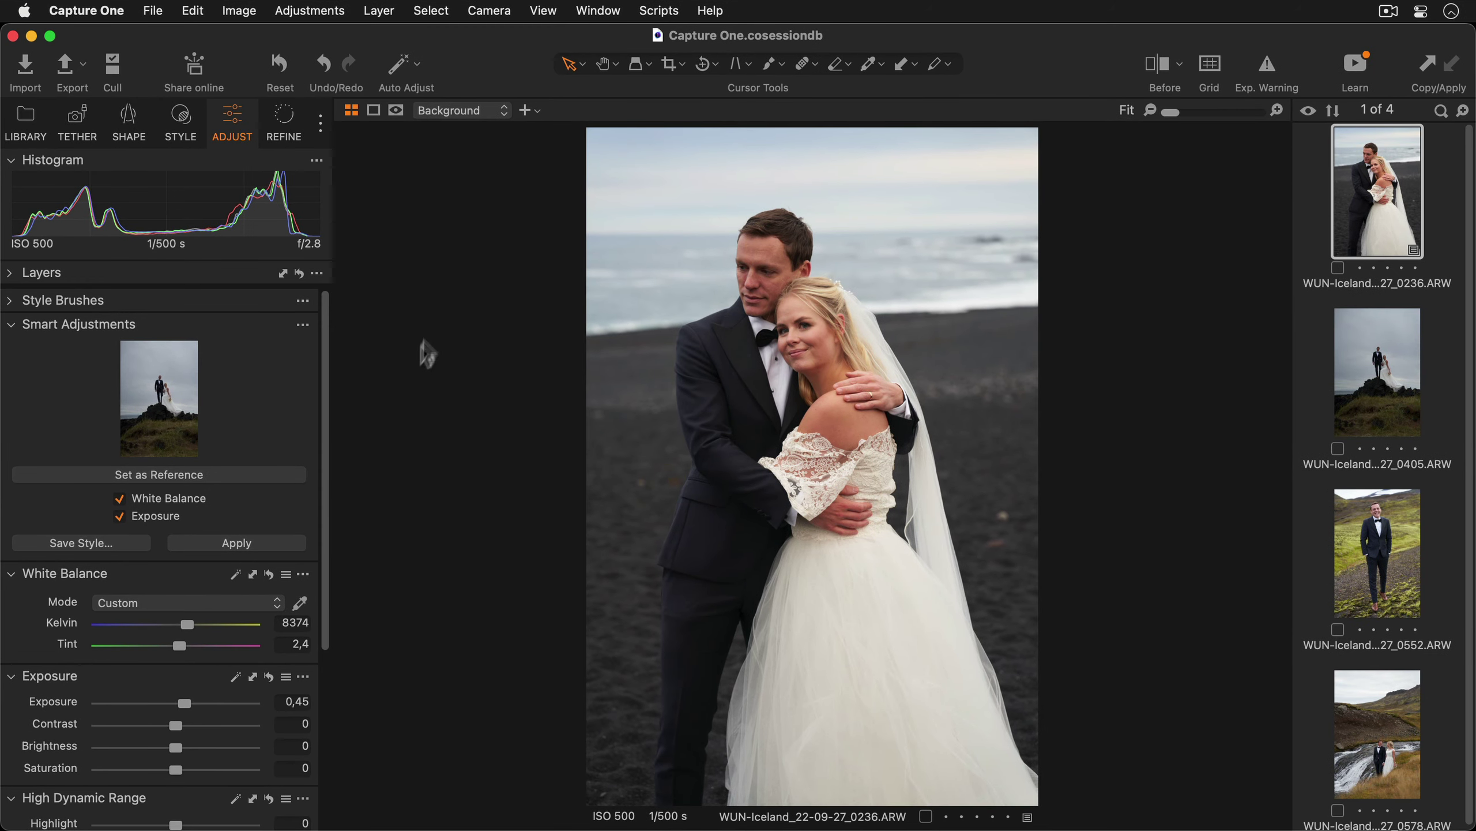
Make the beach embrace photo the reference and save its Smart White Balance and Exposure as 'Wedding Smart Style'.
left_click(267, 476)
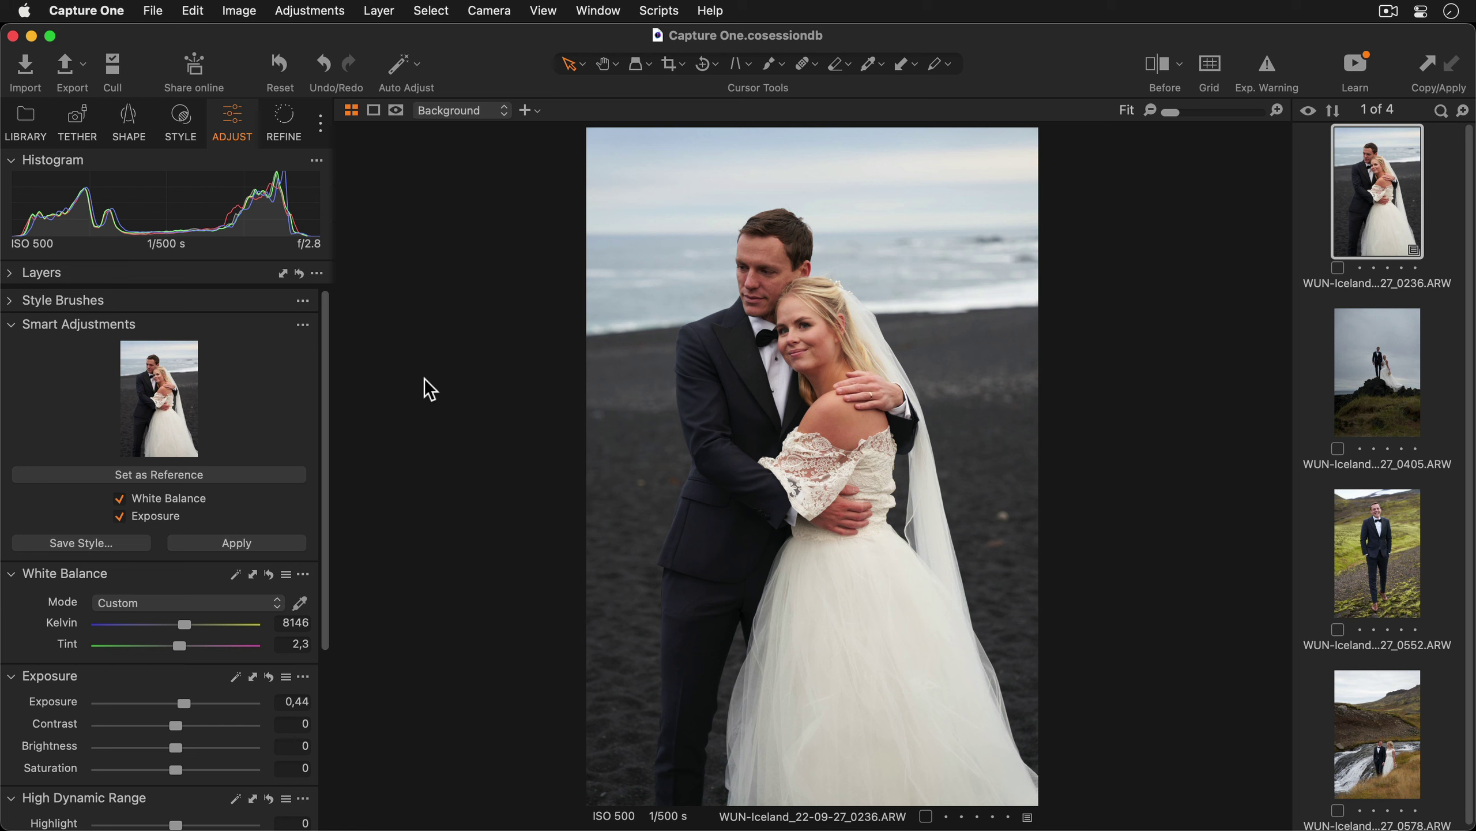
left_click(139, 544)
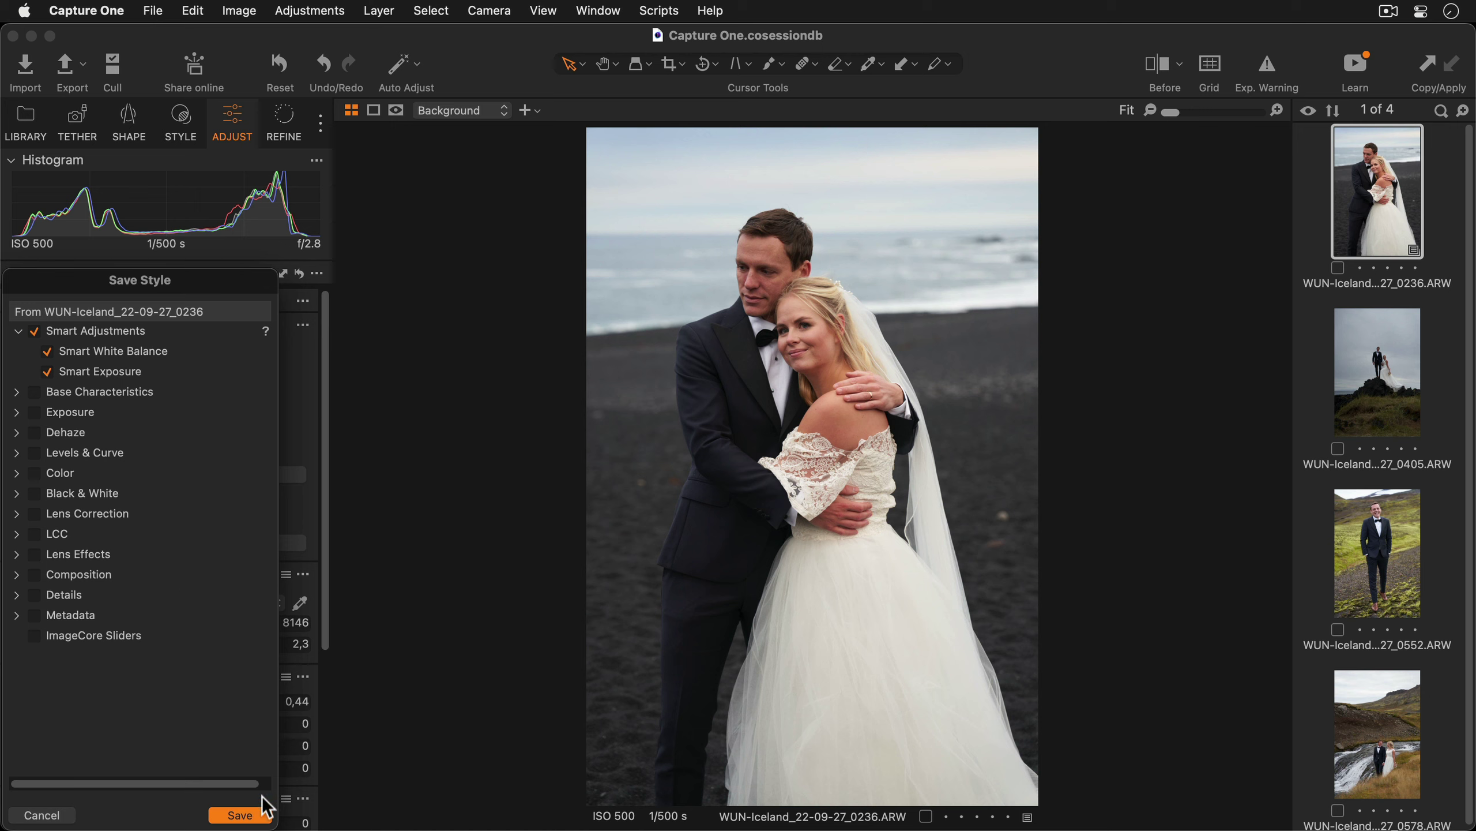
left_click(265, 815)
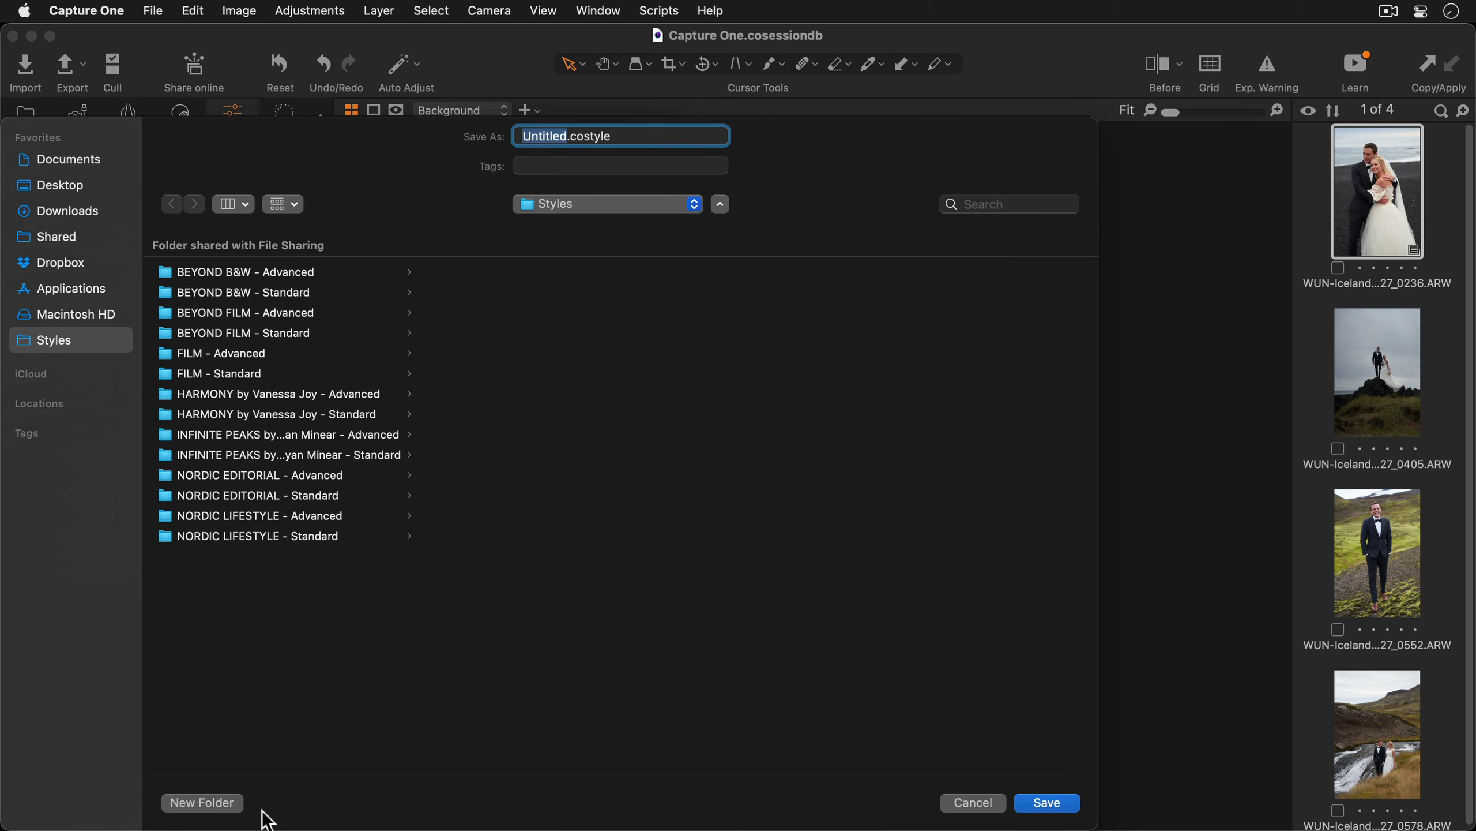
type("Wedding ")
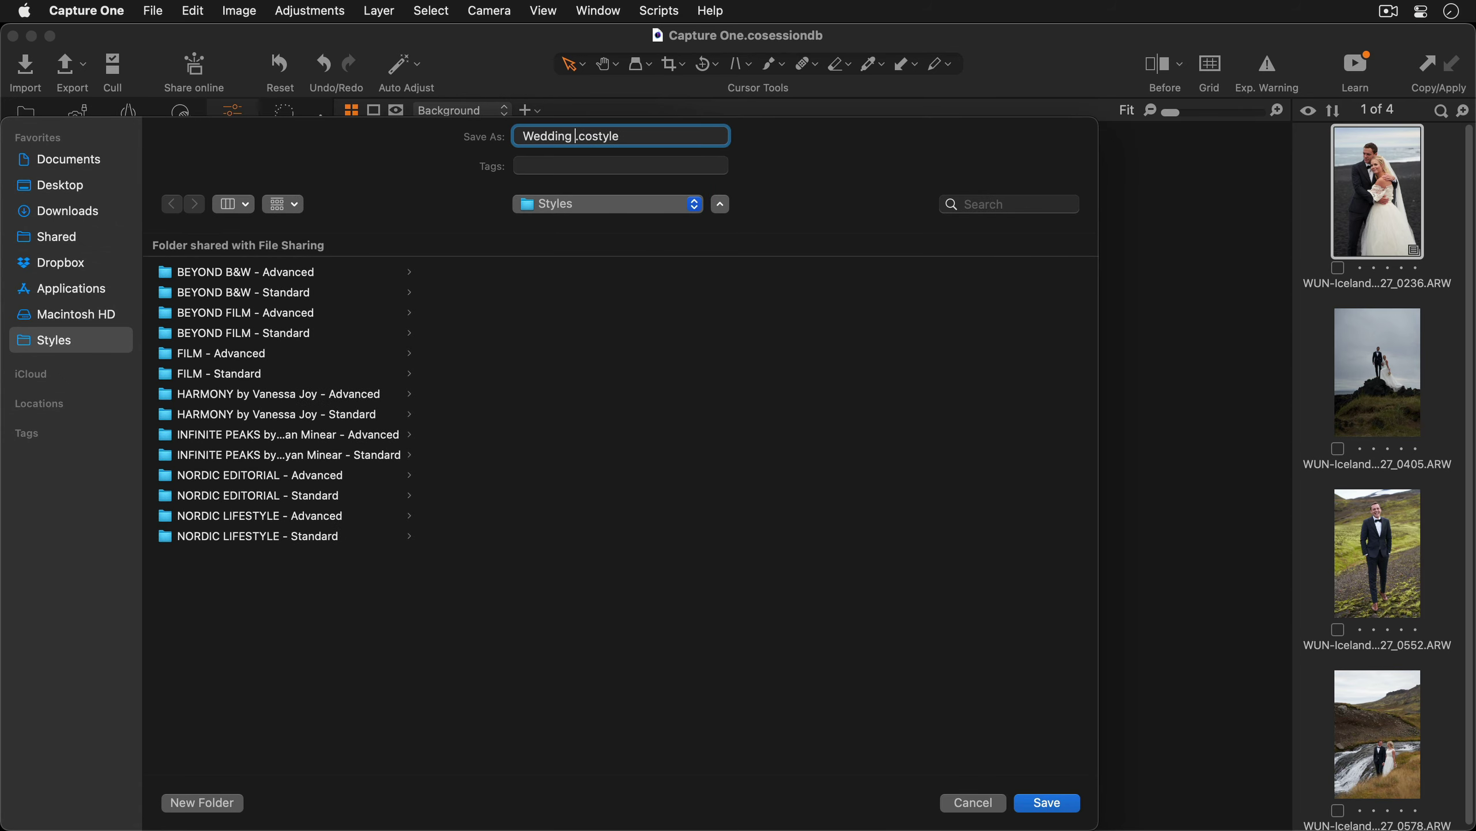
type("Smart Style")
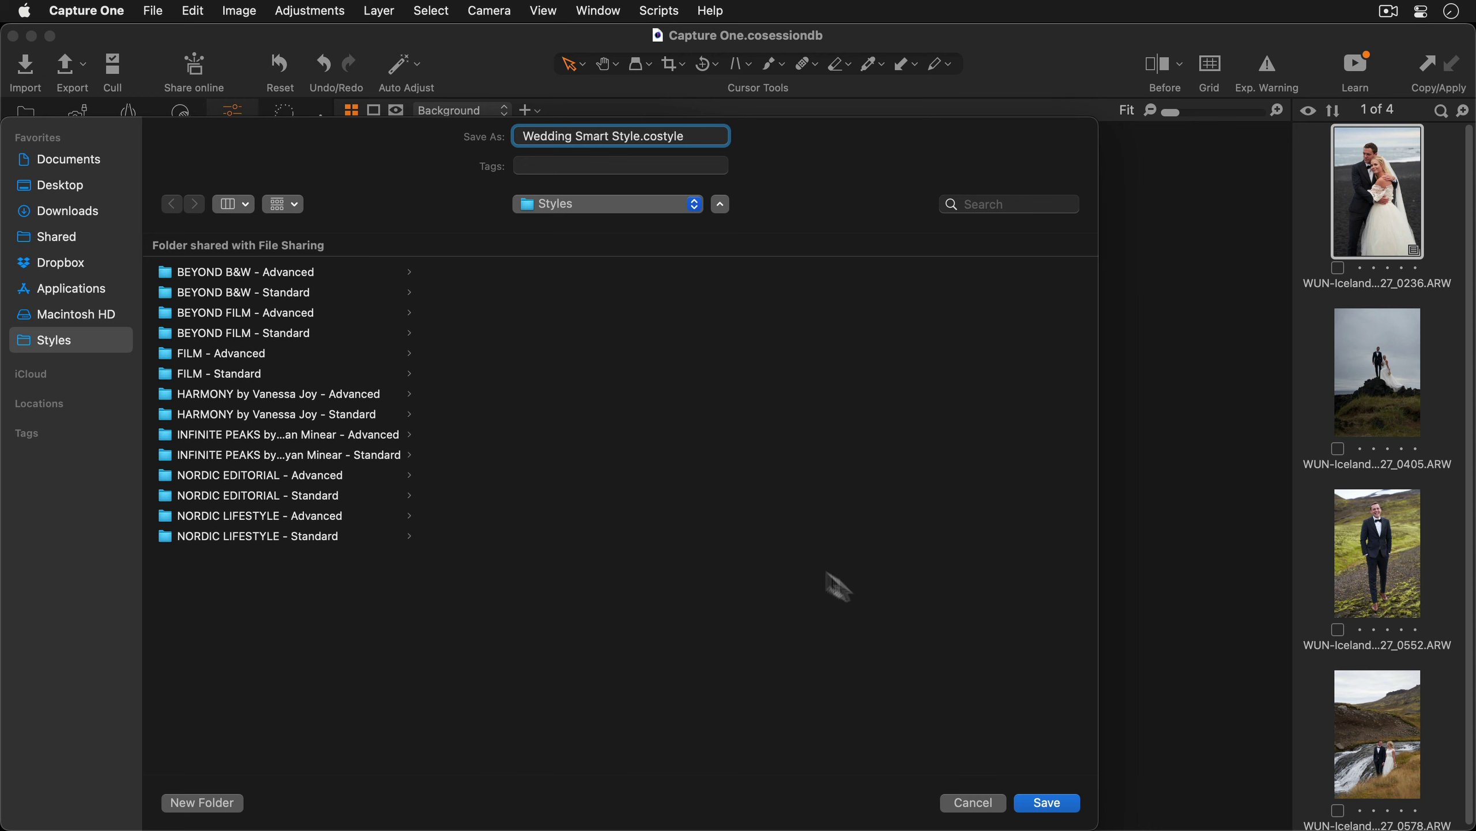
left_click(1047, 803)
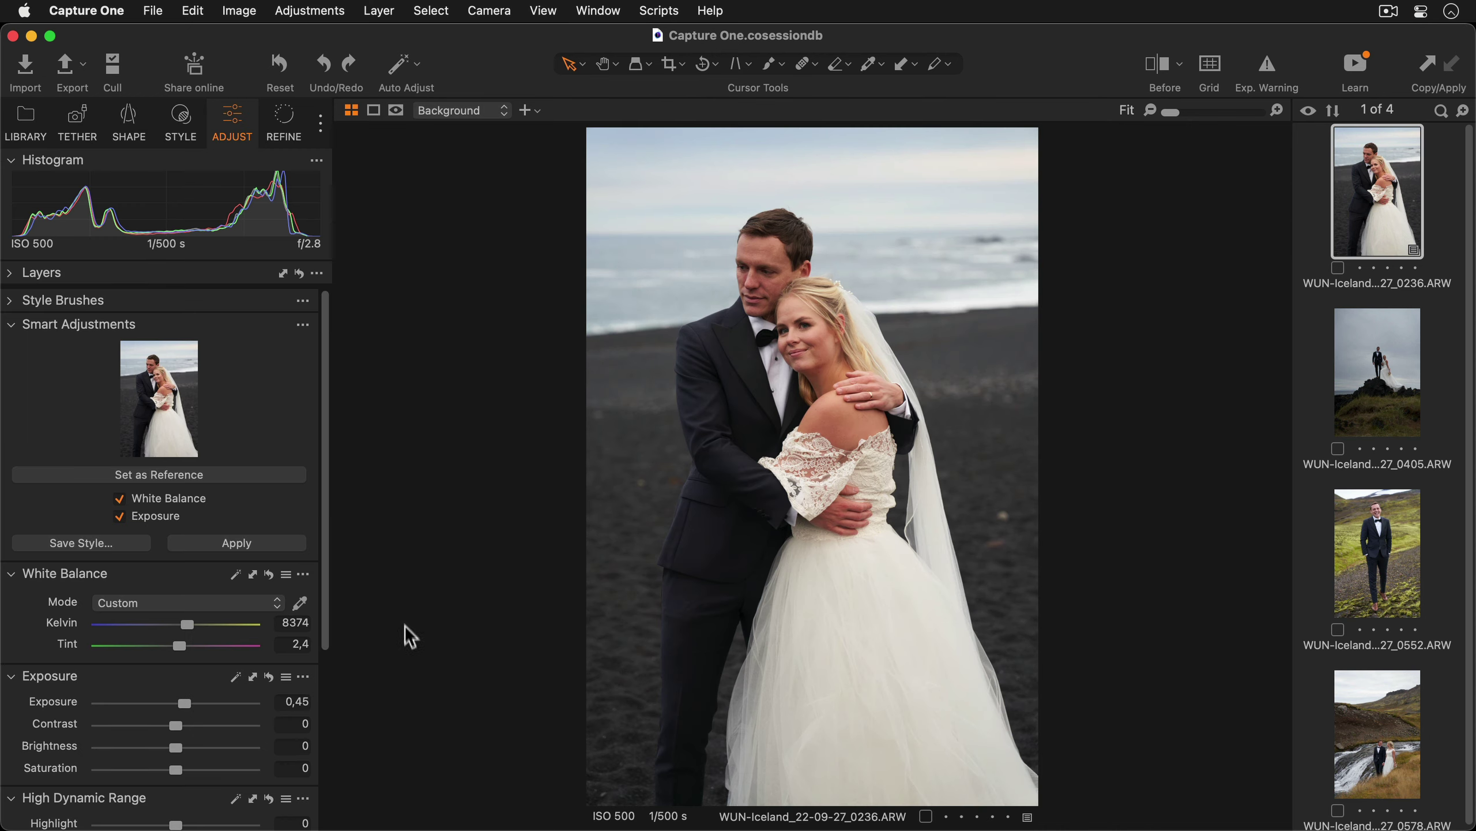
Apply the custom style Wedding Smart Style to all four selected wedding photos.
left_click(183, 134)
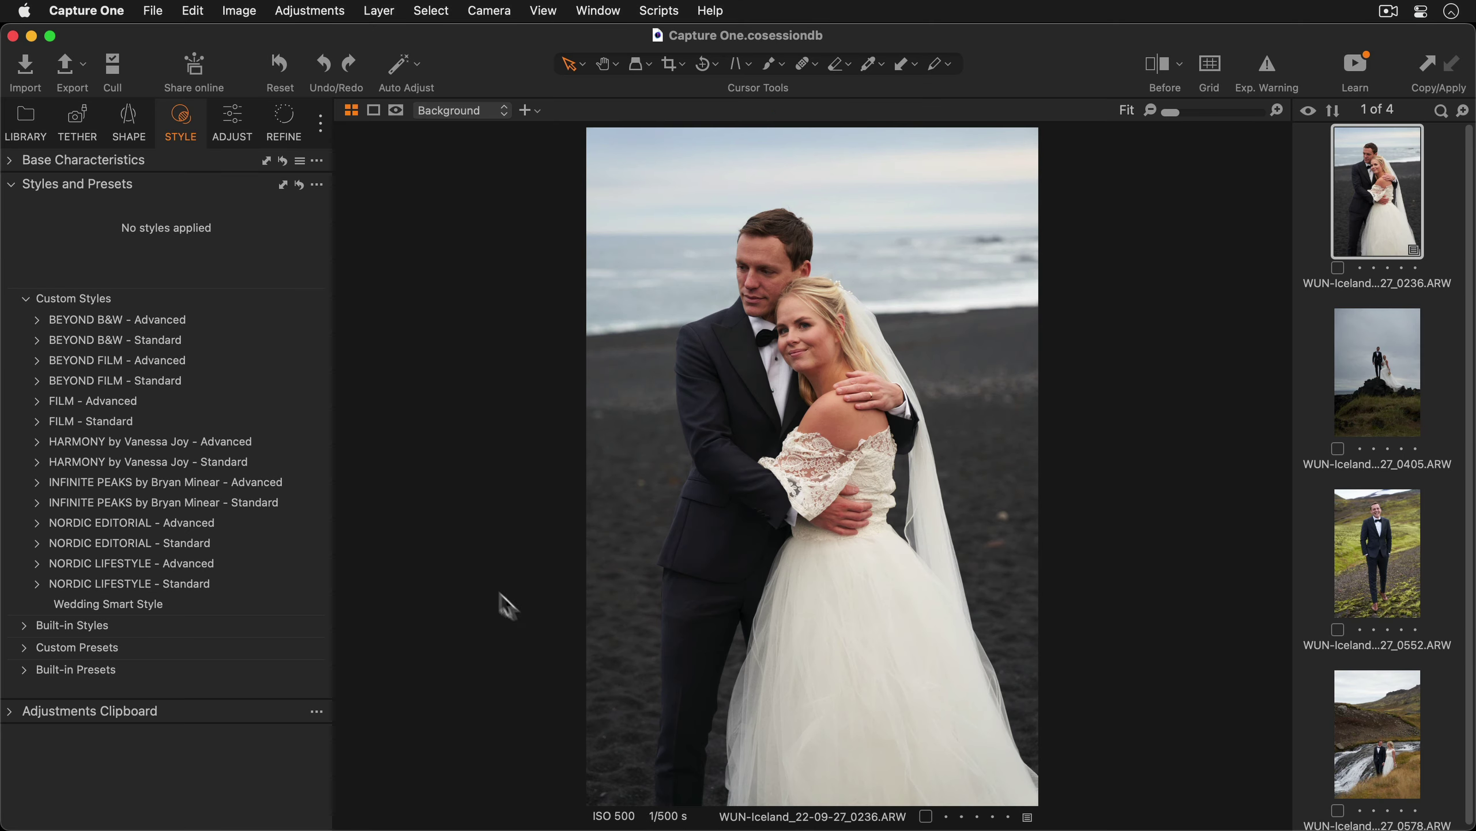
left_click(1369, 756, "shift")
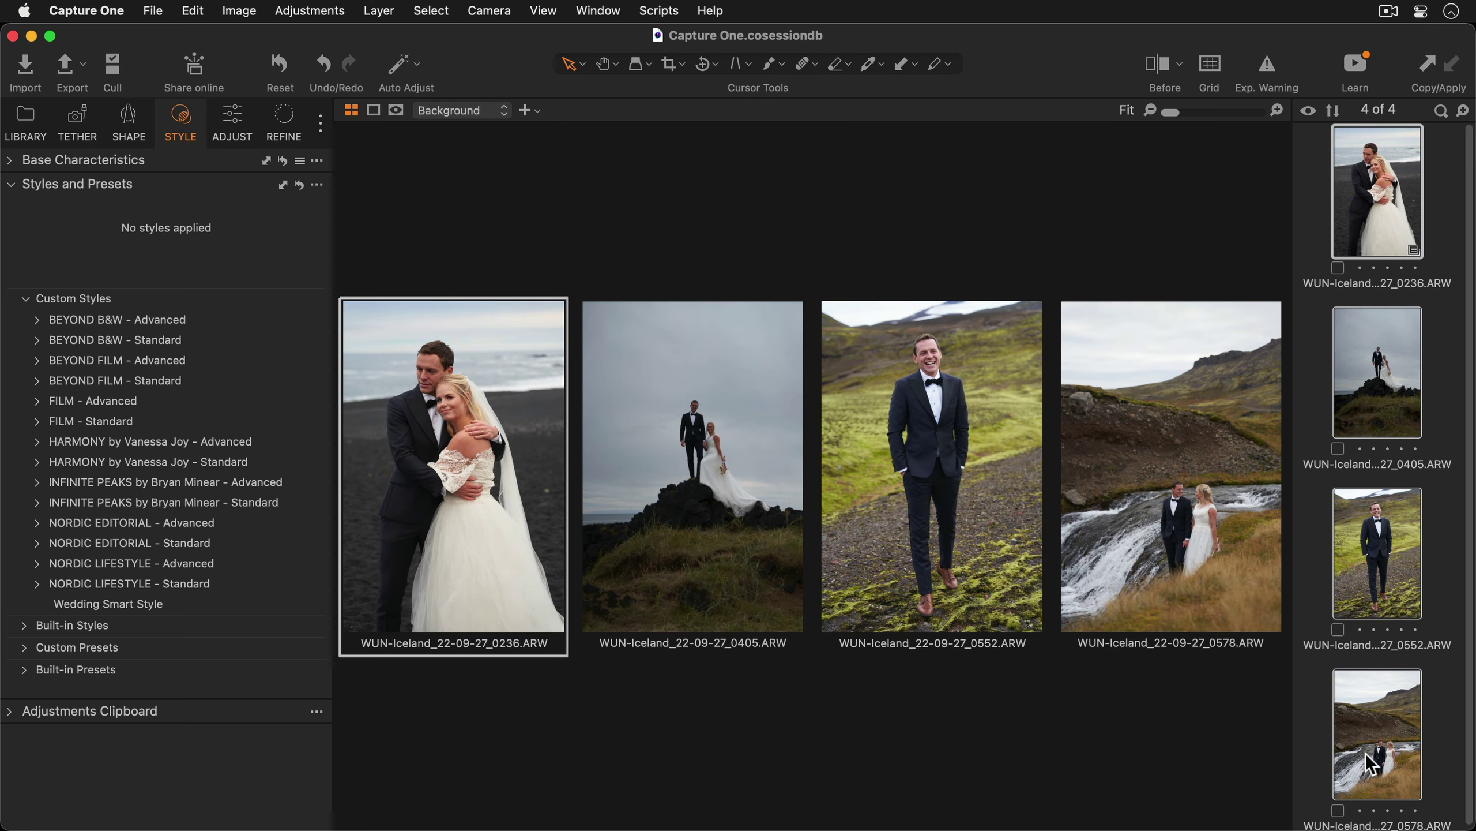
left_click(218, 611)
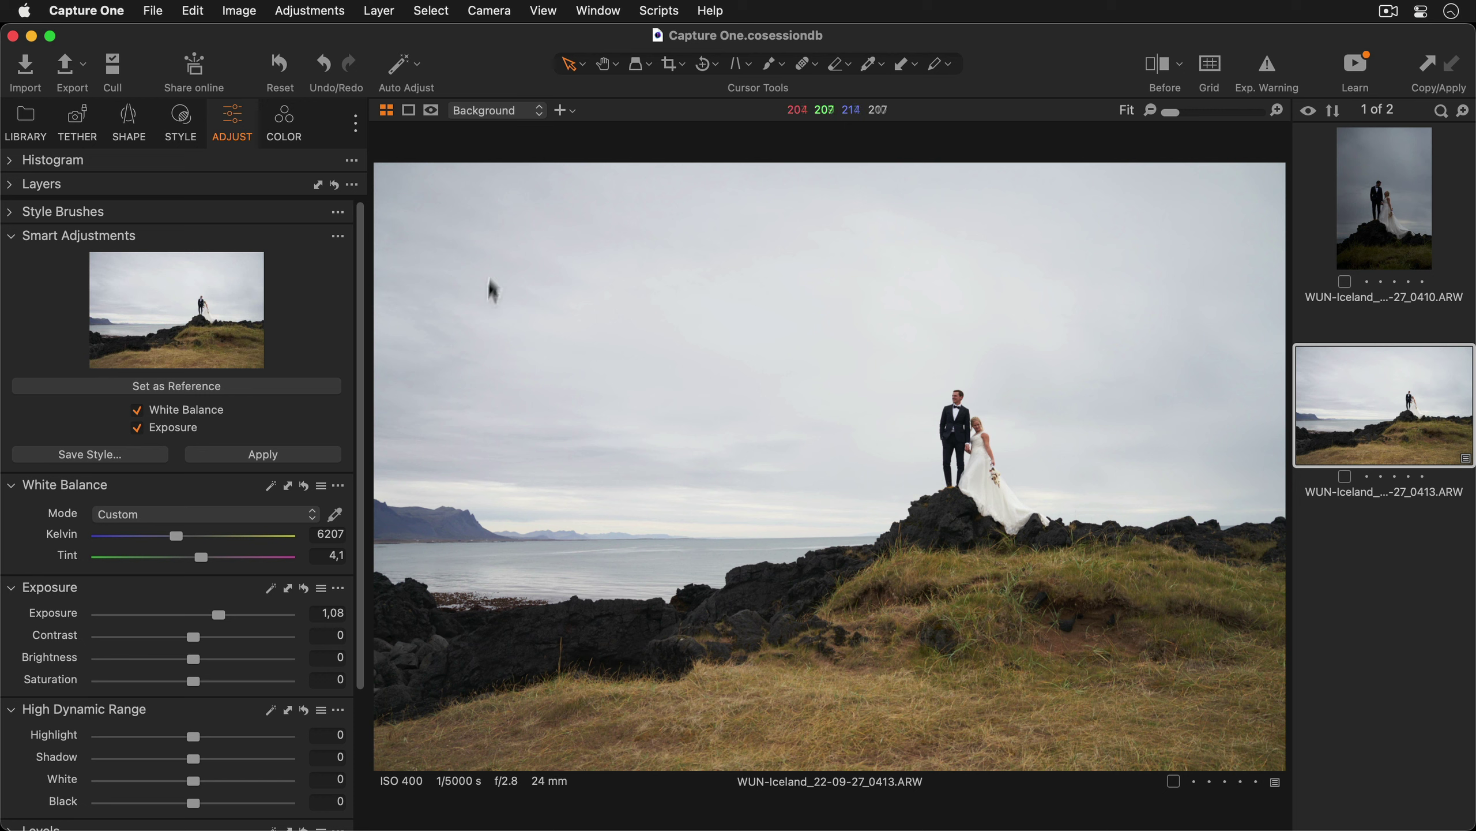
Set Contrast 13, Highlight -36 and Shadow 21 on the seaside photo, ticking them for a new style.
left_click_drag(193, 635, 217, 634)
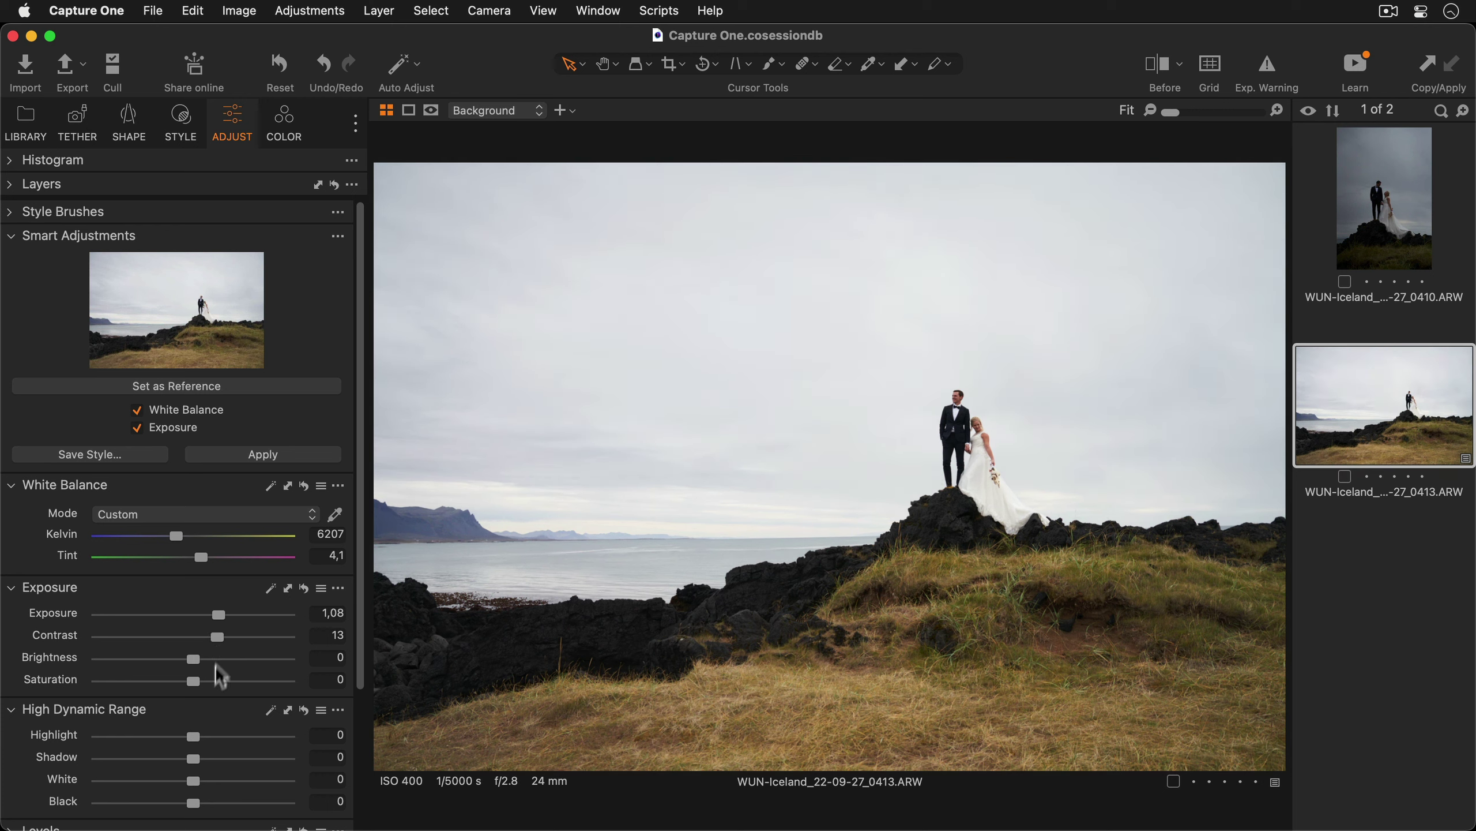
mouse_move(191, 742)
left_mouse_down()
mouse_move(159, 741)
mouse_move(211, 760)
left_mouse_up()
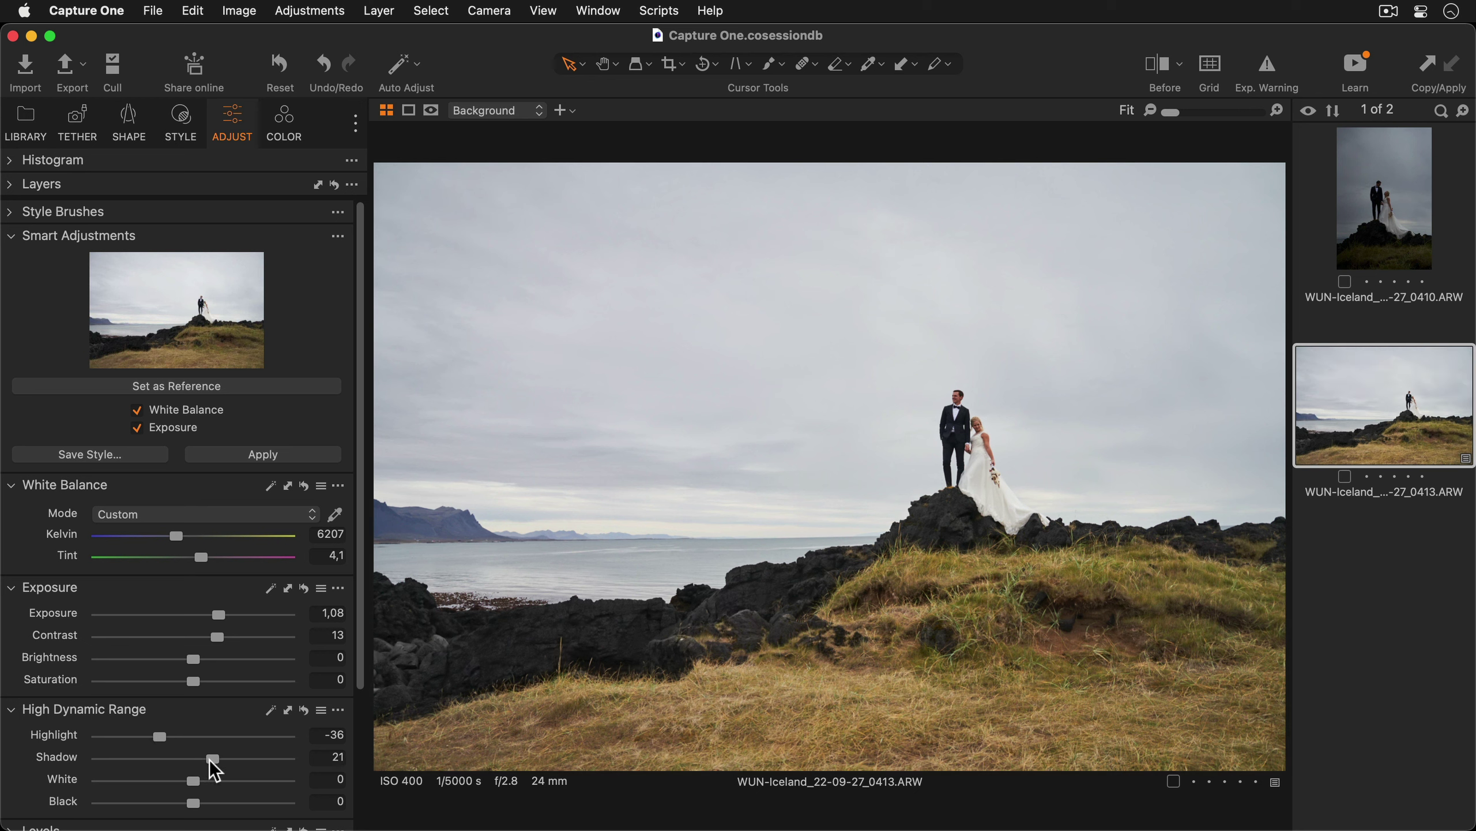
left_click(136, 460)
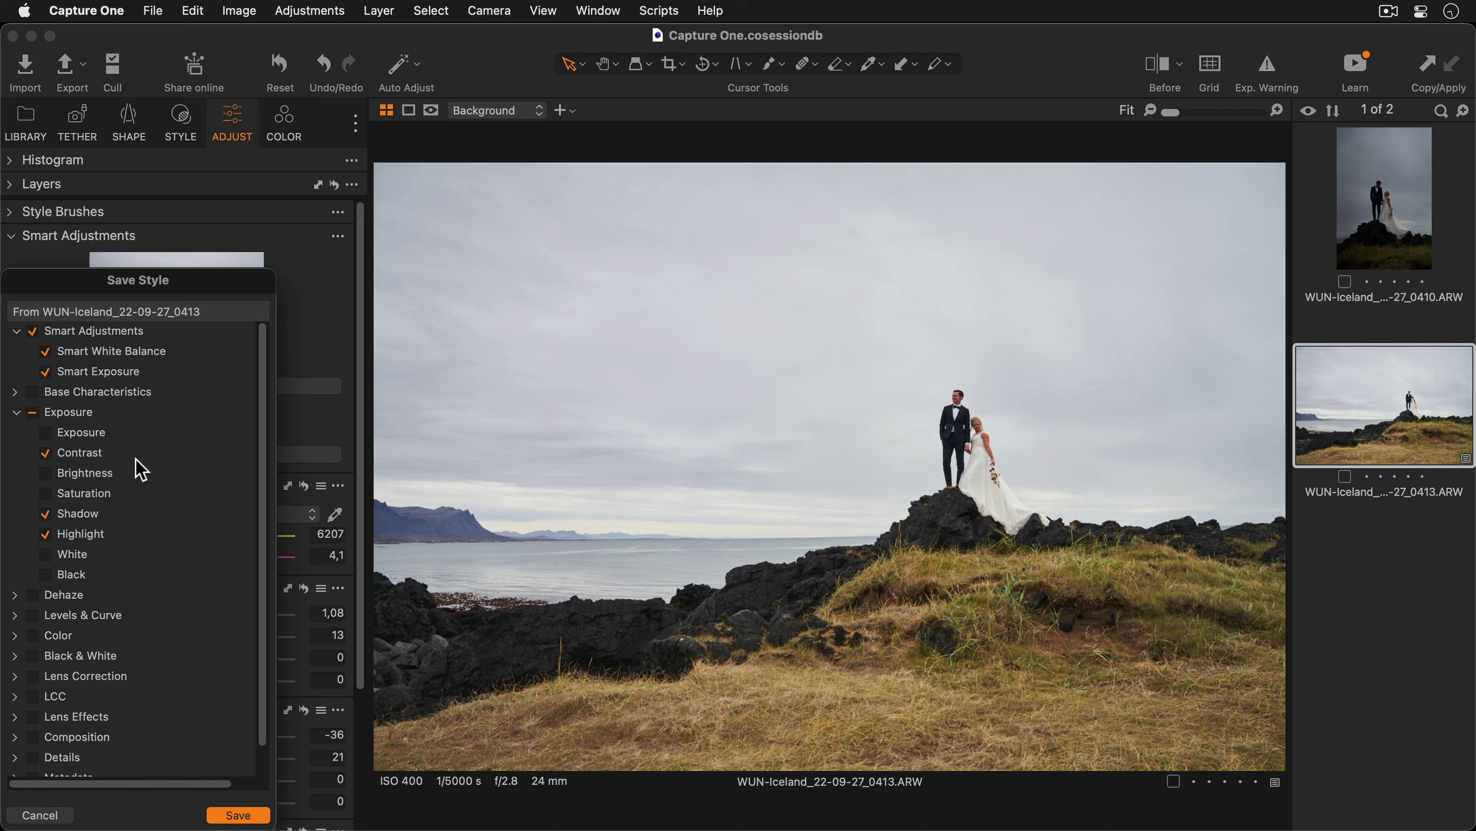
Save the style as 'Wedding Smart Style with Adjustments' and view it in the Style tab's custom styles.
left_click(253, 817)
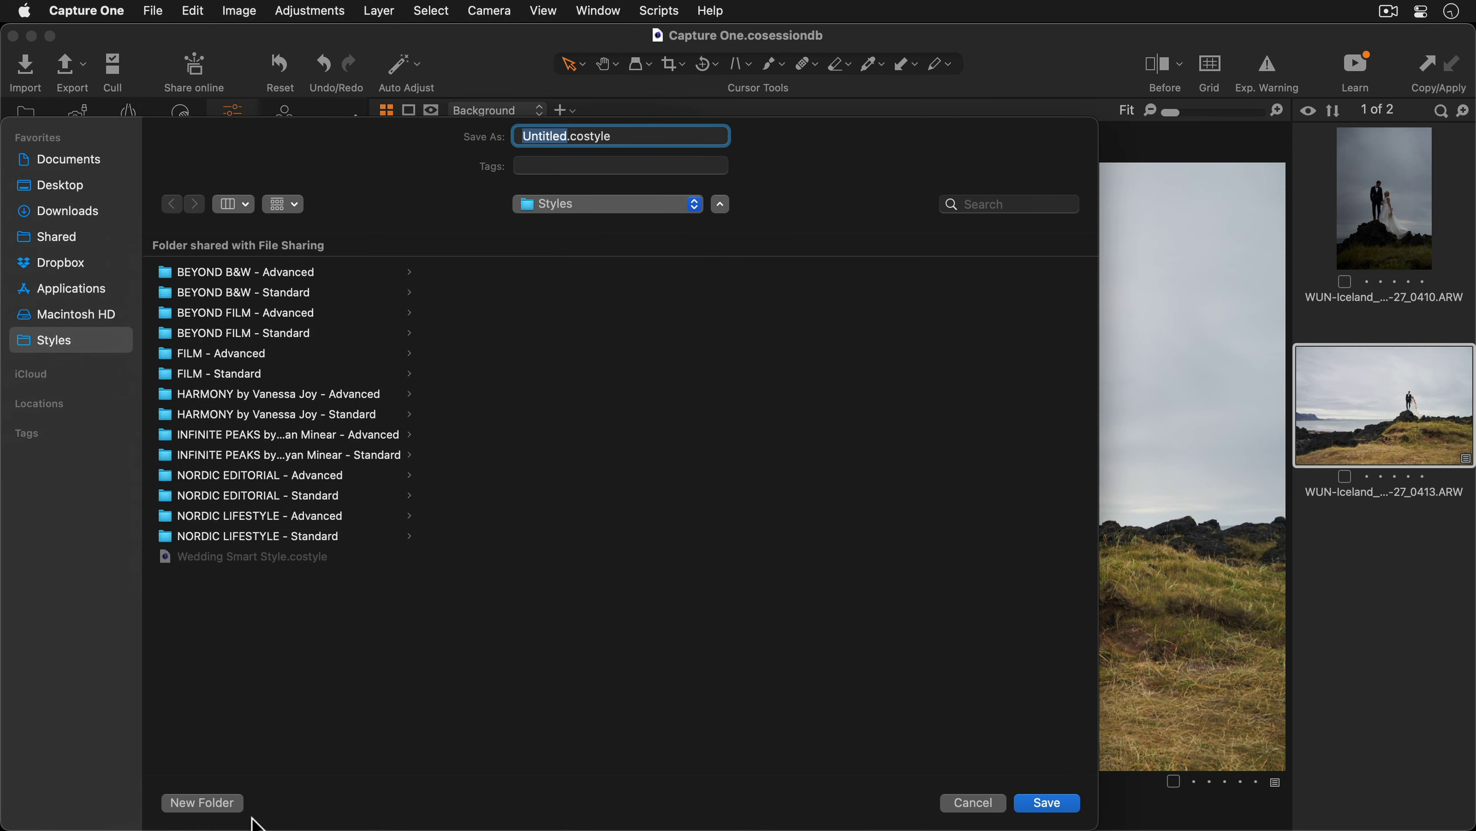
type("Wedding Smart ")
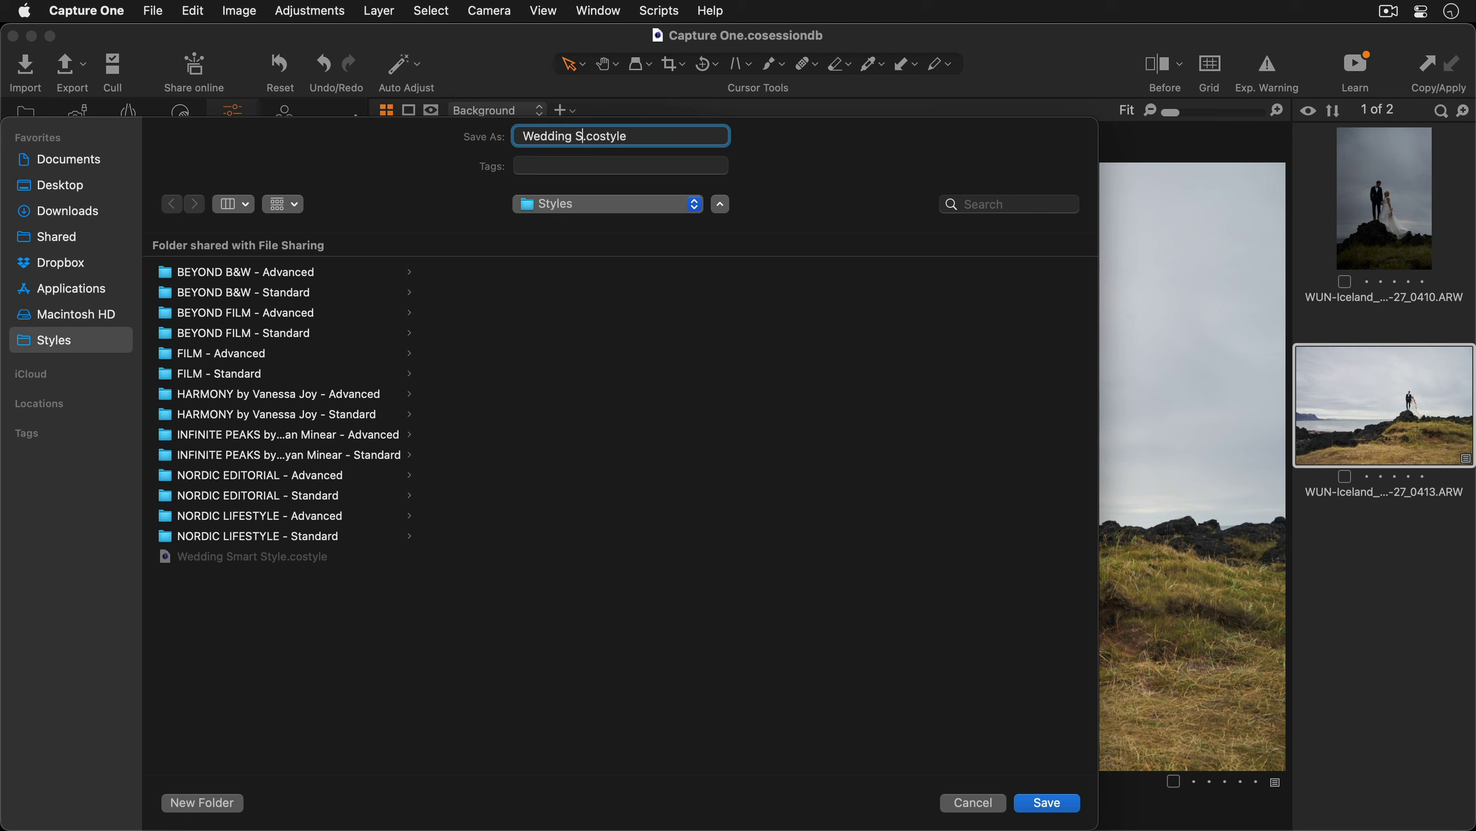
type("Style with Adjustments.cost")
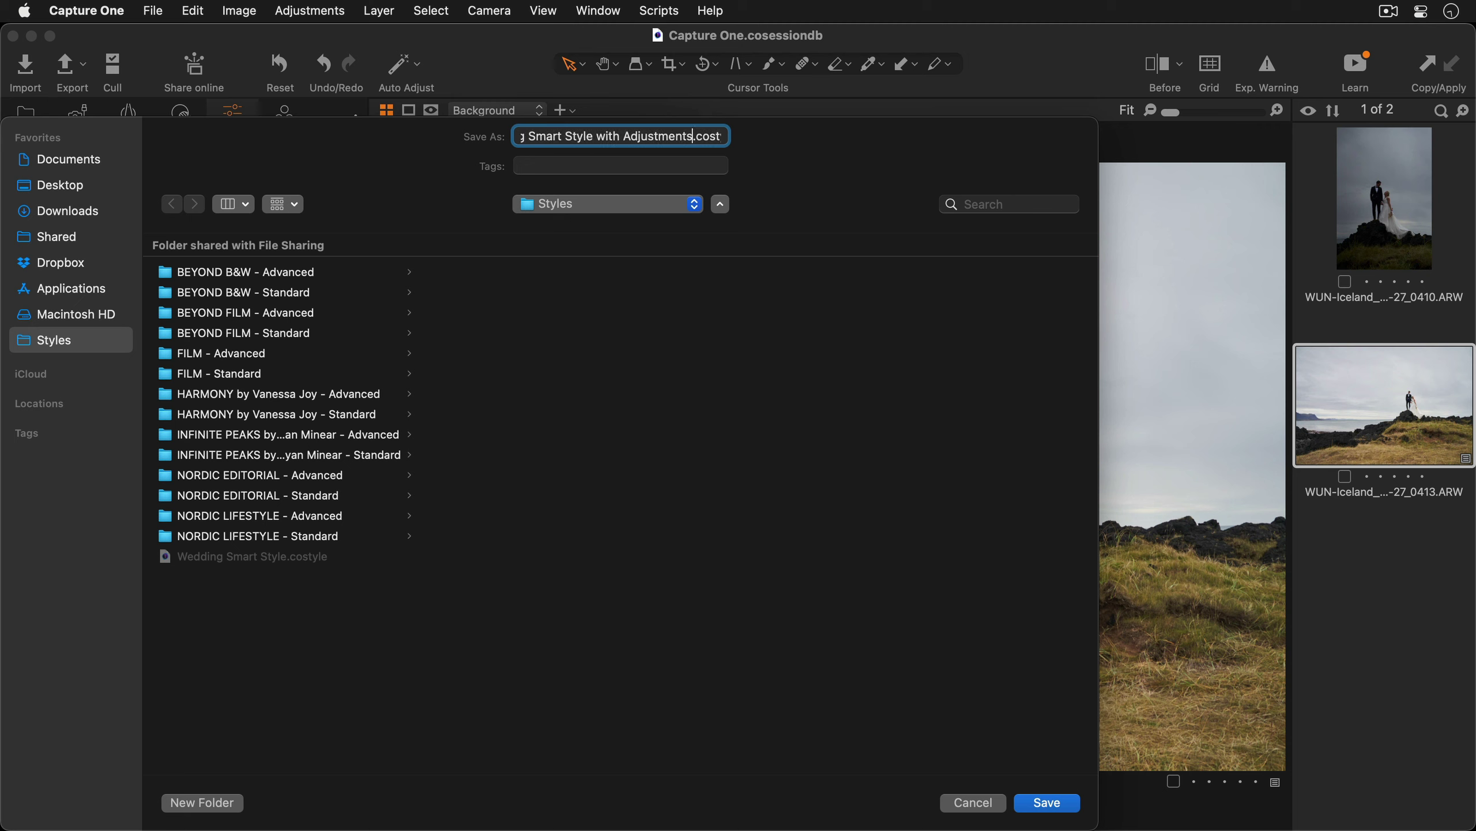
key("Return")
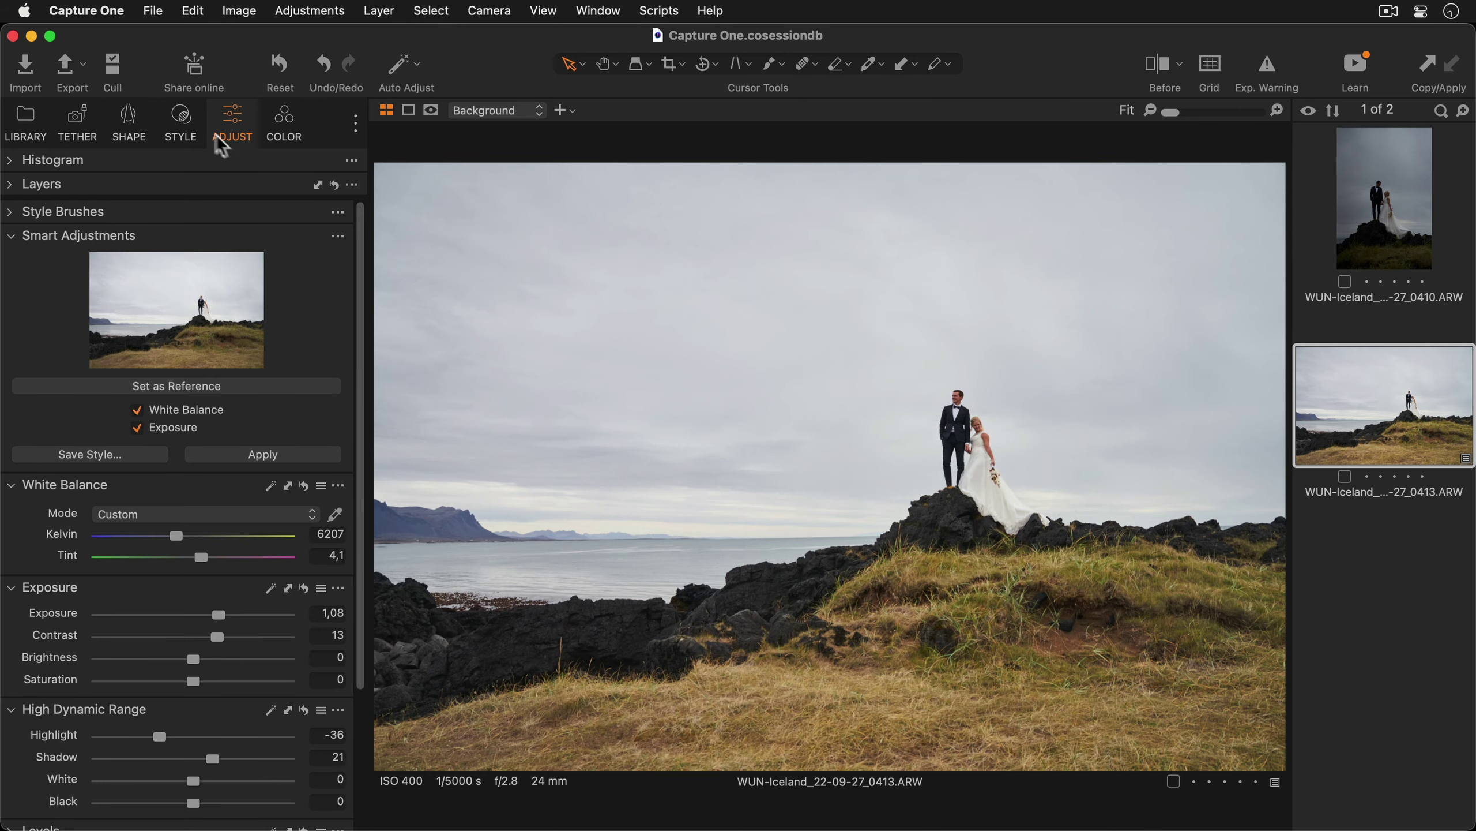
left_click(183, 124)
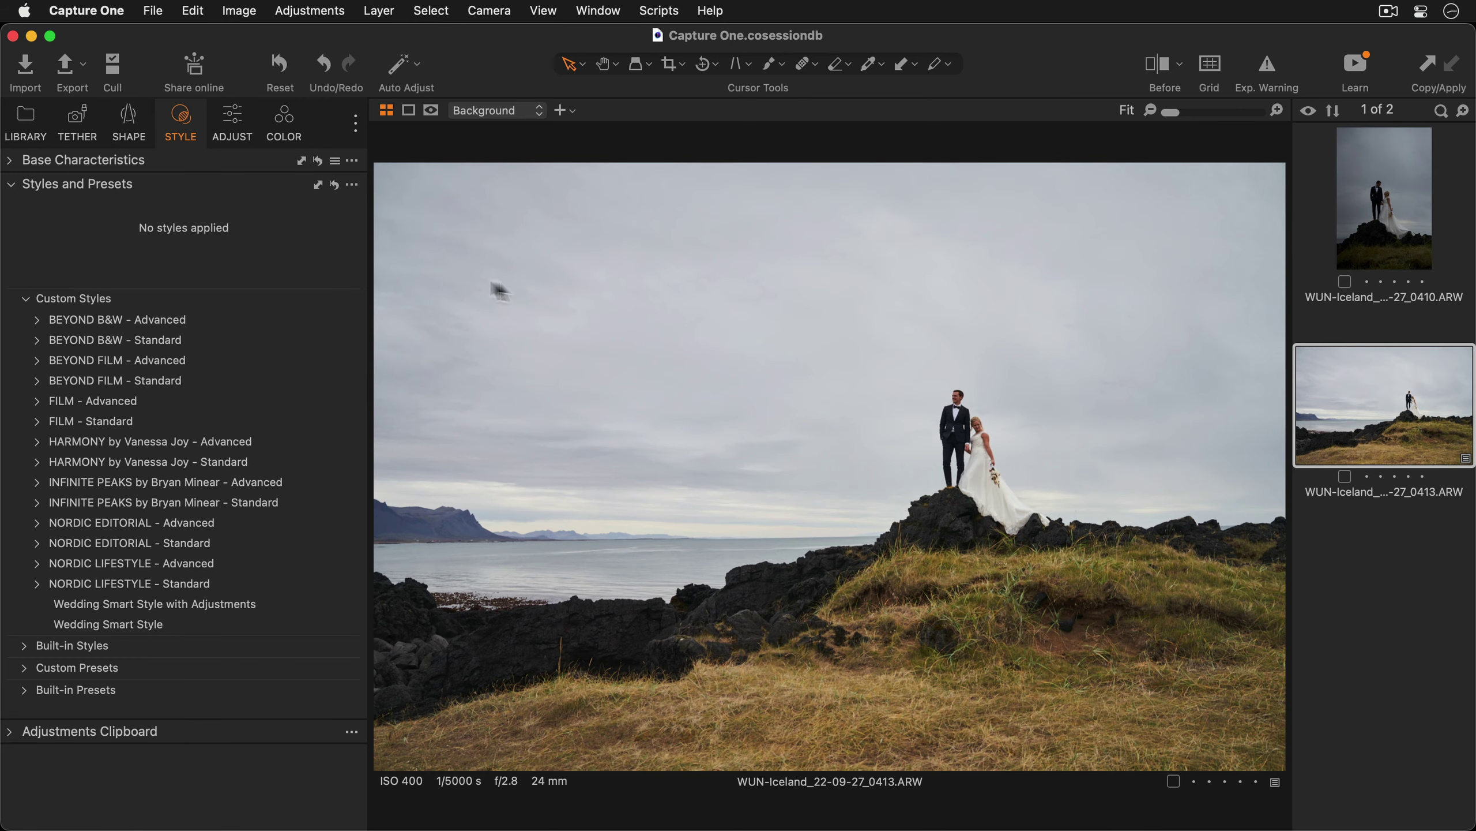
Brighten the dark couple-on-rock portrait 0410 by applying Wedding Smart Style with Adjustments.
left_click(1386, 228)
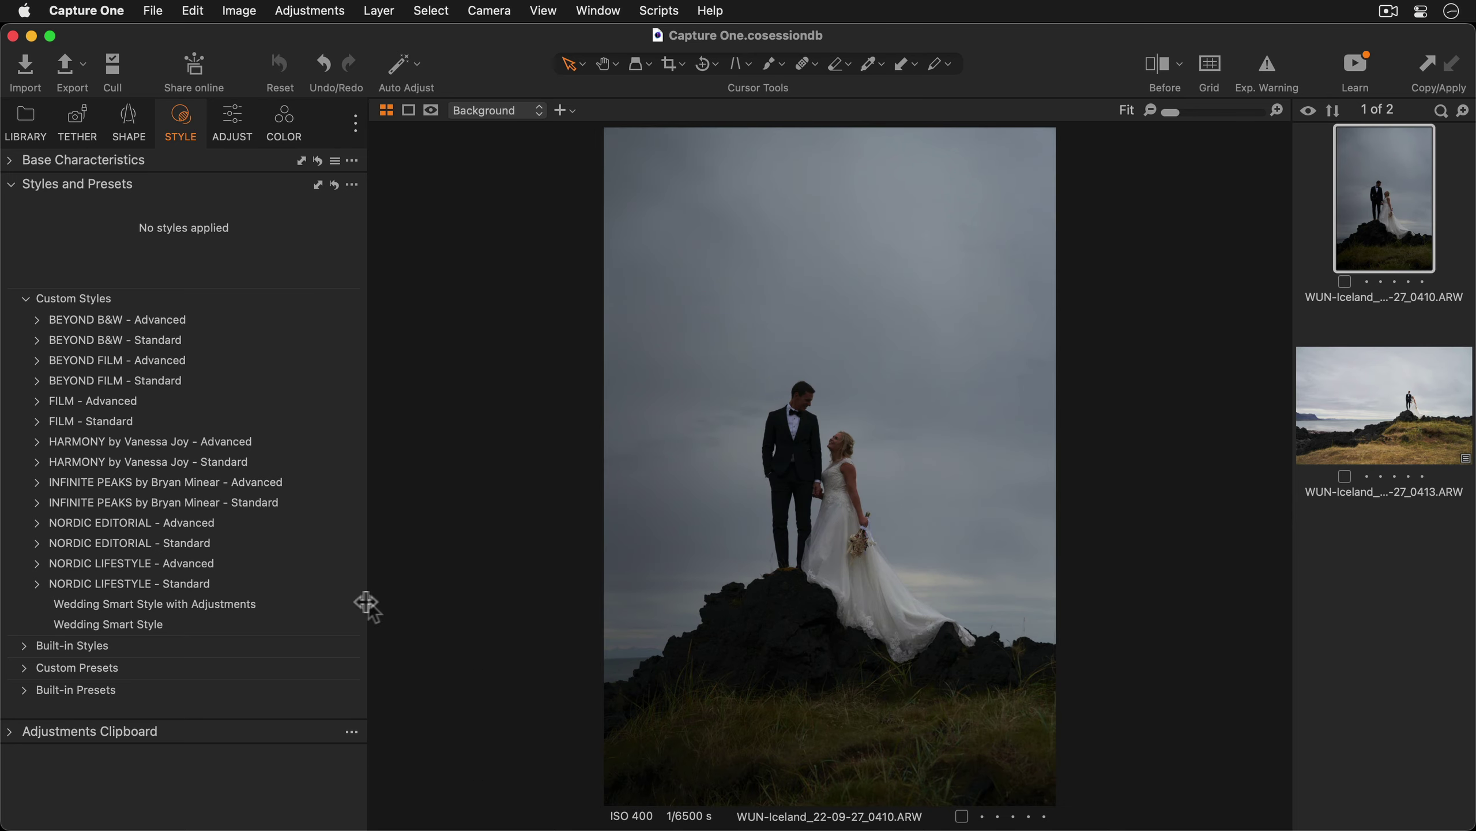
left_click(333, 608)
left_click(333, 608)
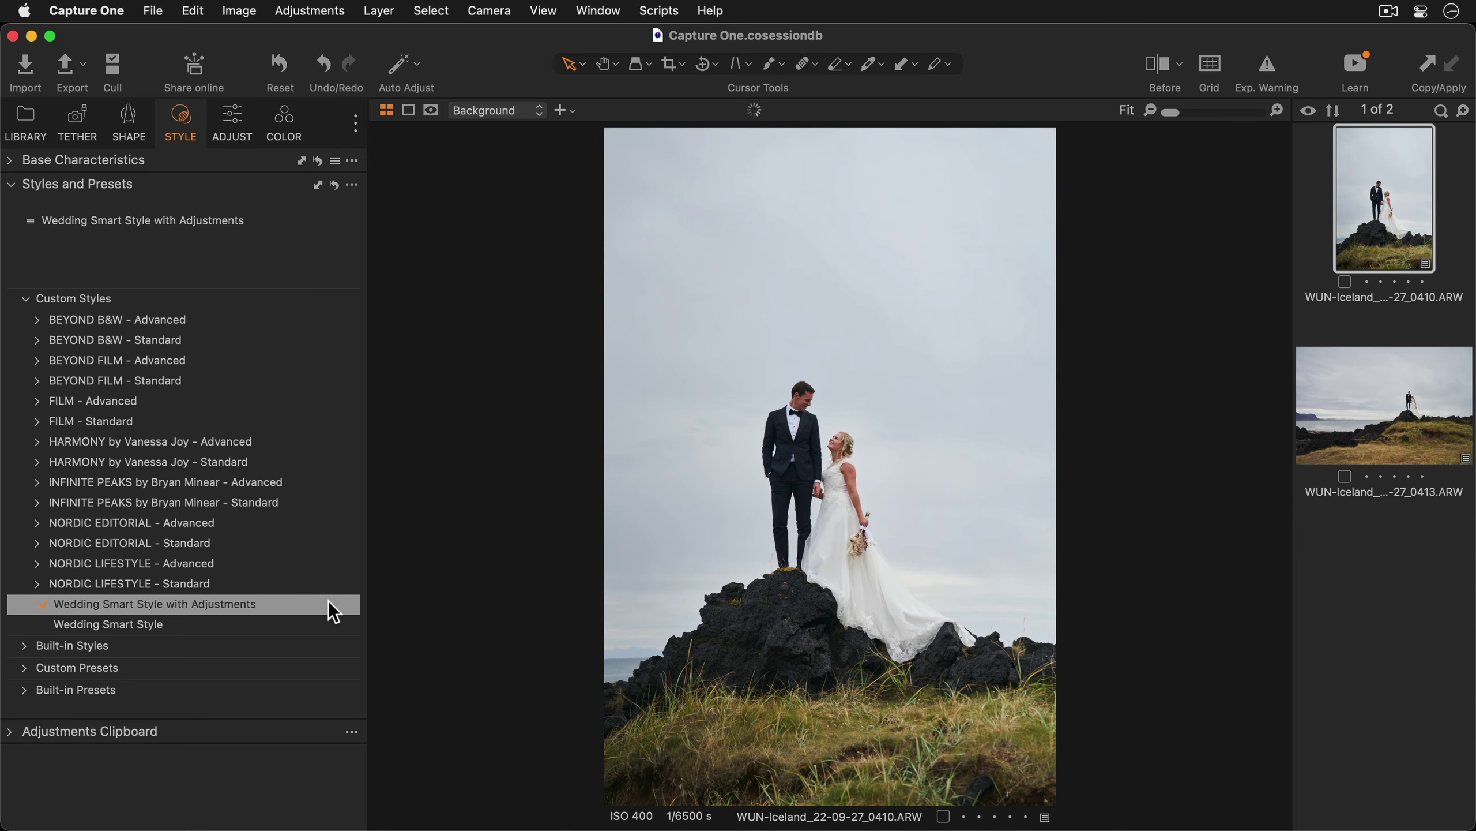